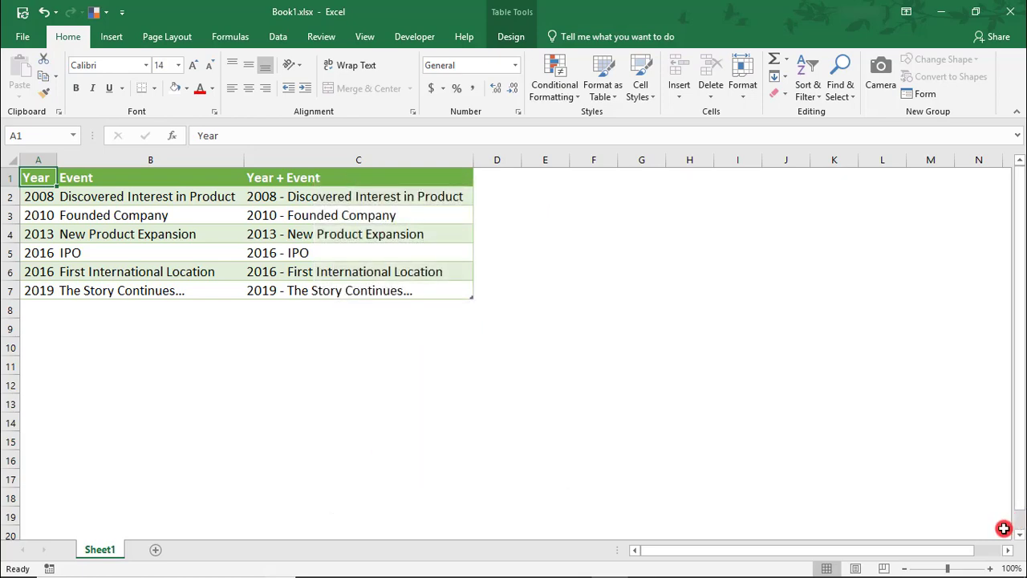
# - Insert a Circle Accent Timeline SmartArt graphic from the Process category and move it below the table
pyautogui.click(114, 36)
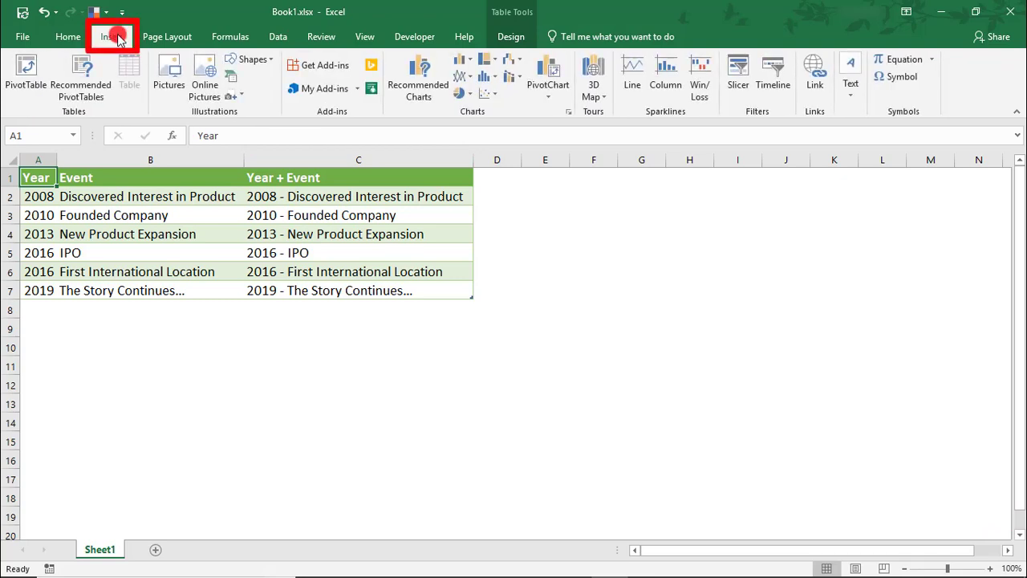
pyautogui.click(236, 83)
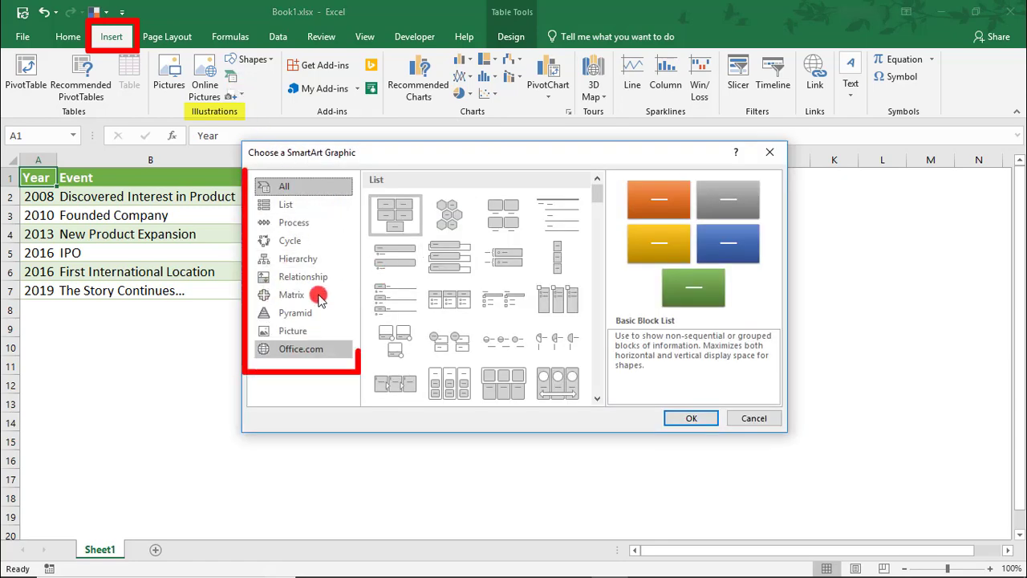
pyautogui.click(324, 229)
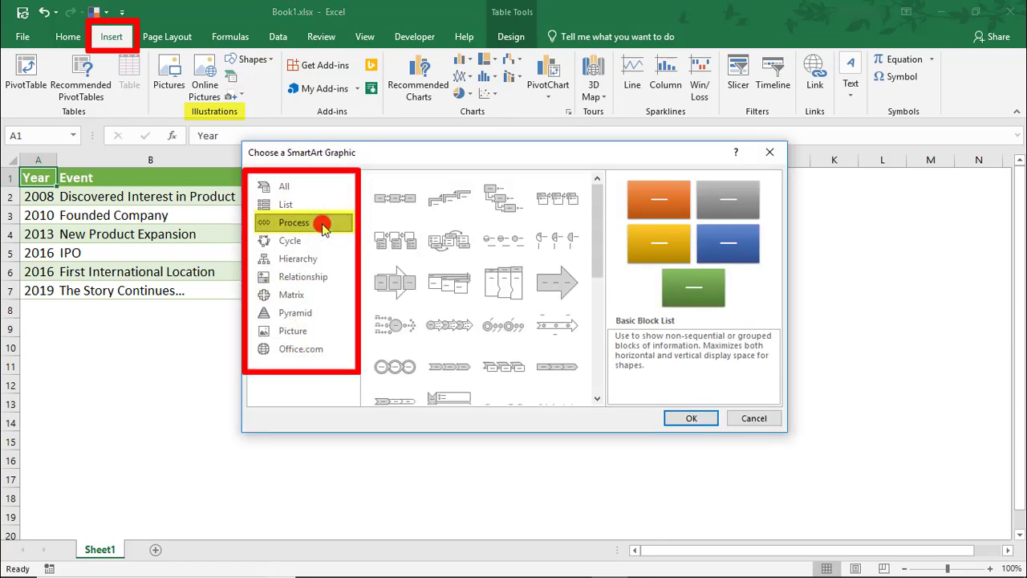
pyautogui.click(505, 329)
pyautogui.click(682, 418)
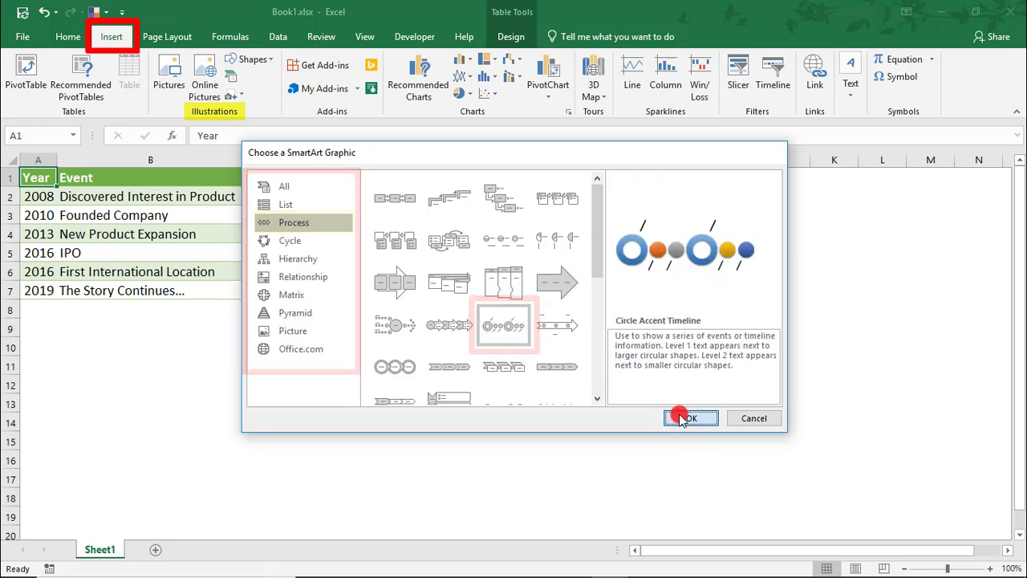
pyautogui.moveTo(490, 255); pyautogui.dragTo(486, 314)
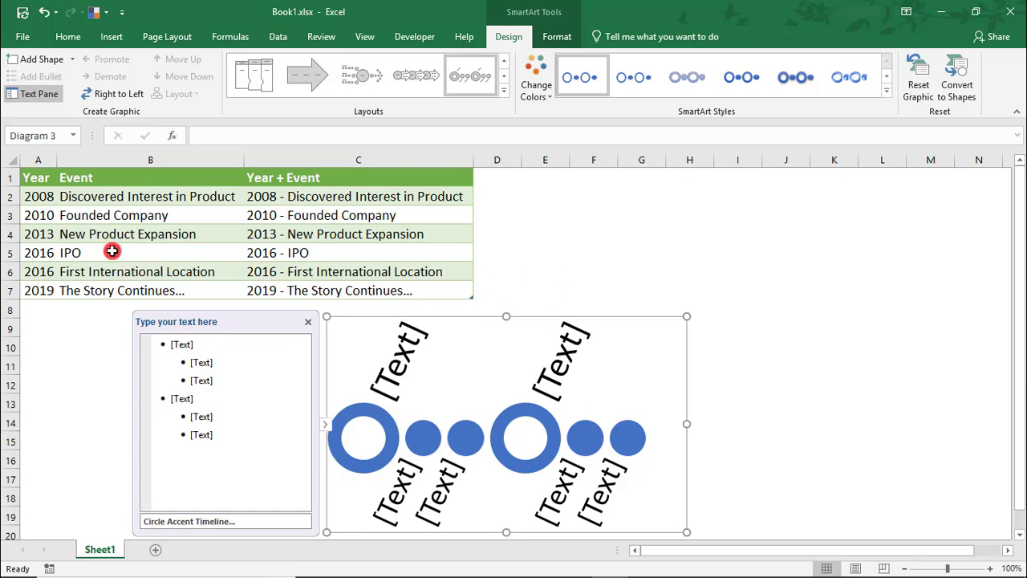
# - Copy the Year and Event values in A2:B7 and paste them as the timeline's bullet text
pyautogui.moveTo(39, 194); pyautogui.dragTo(142, 286)
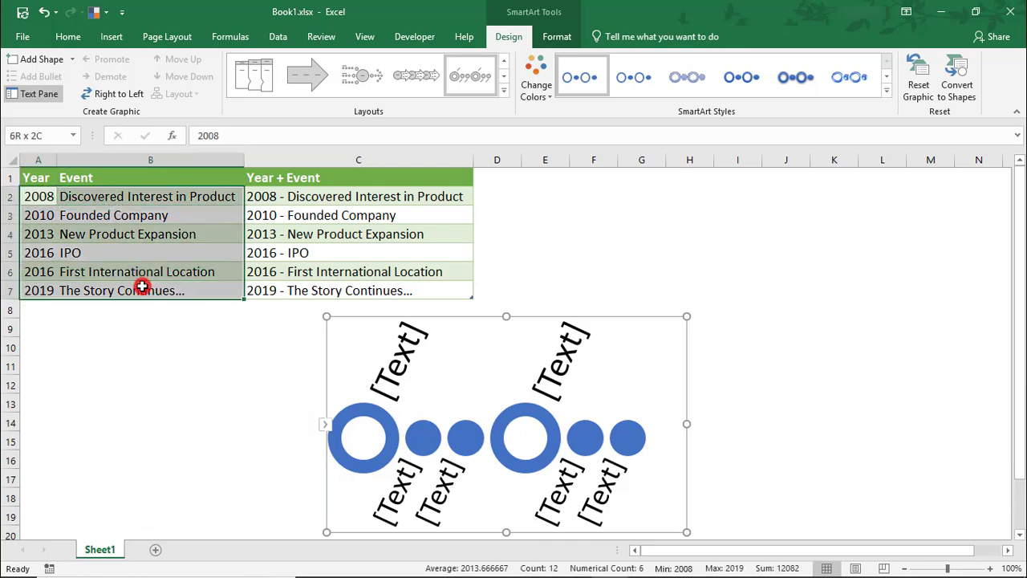
pyautogui.hotkey('ctrl', 'c')
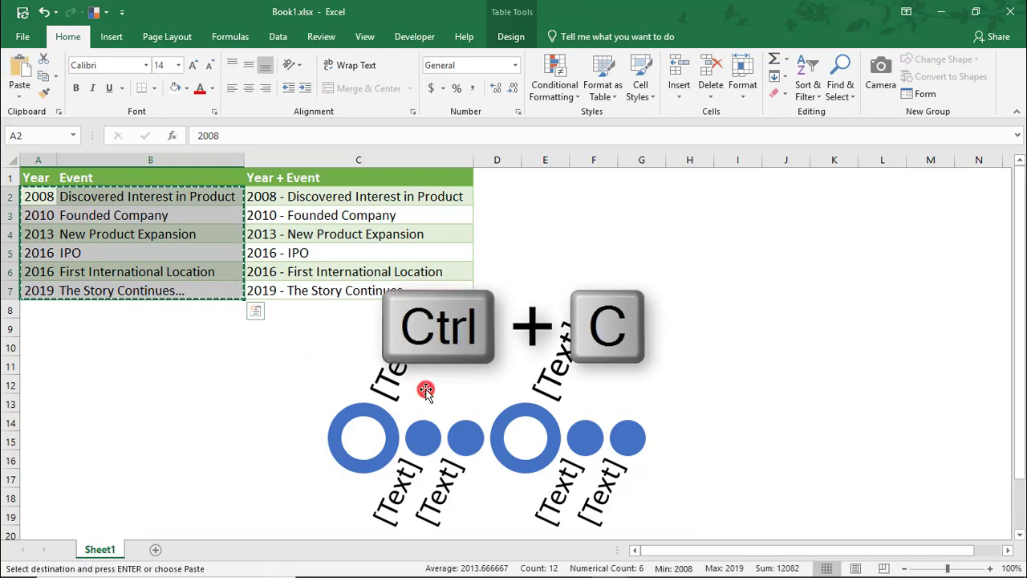
pyautogui.click(470, 369)
pyautogui.click(235, 398)
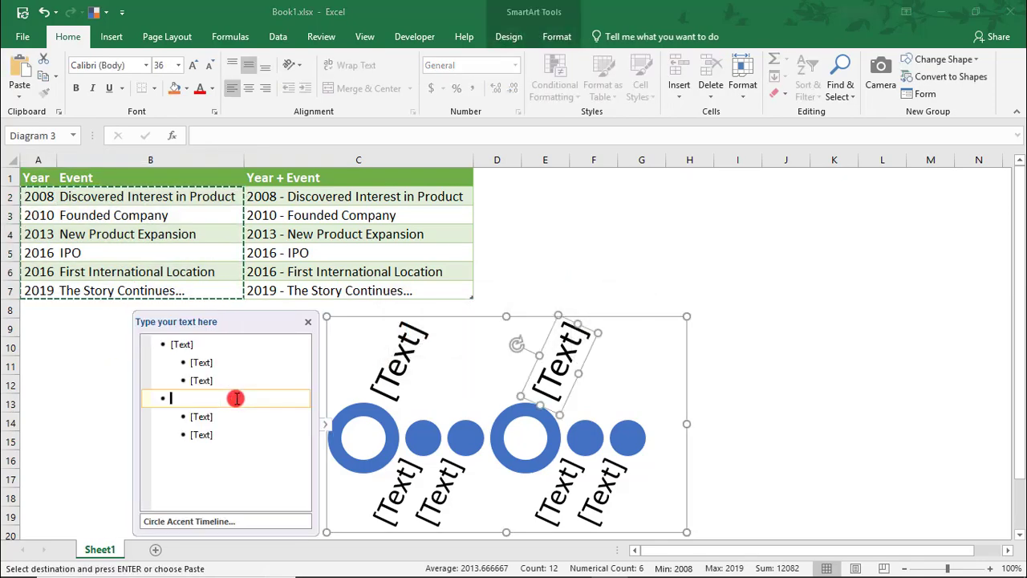
pyautogui.hotkey('ctrl', 'v')
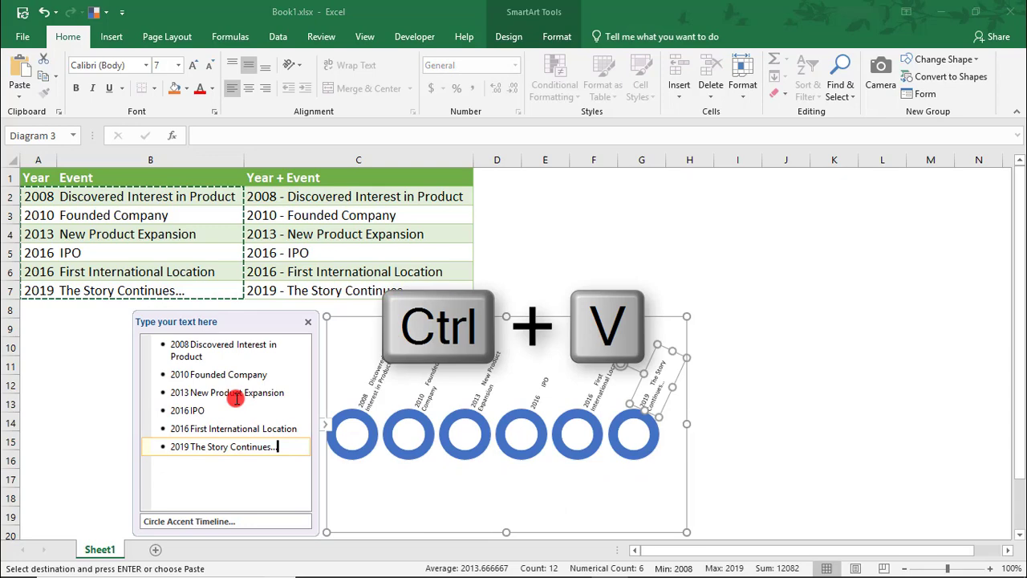
# - Widen the timeline graphic and replace all its bullet text with the Year + Event values copied from C2:C7
pyautogui.moveTo(686, 424); pyautogui.dragTo(937, 422)
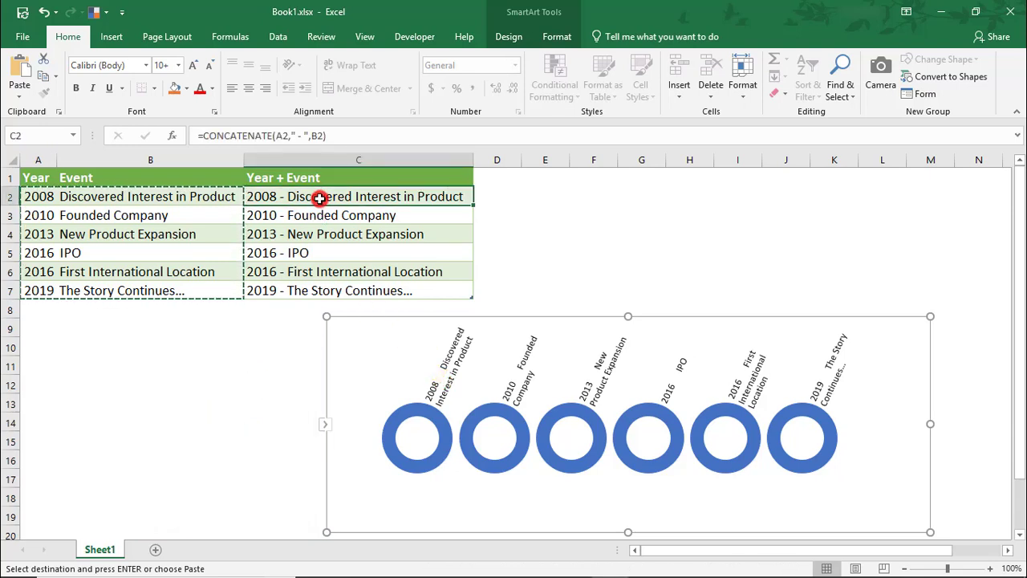
pyautogui.moveTo(320, 197); pyautogui.dragTo(328, 285)
pyautogui.hotkey('ctrl', 'c')
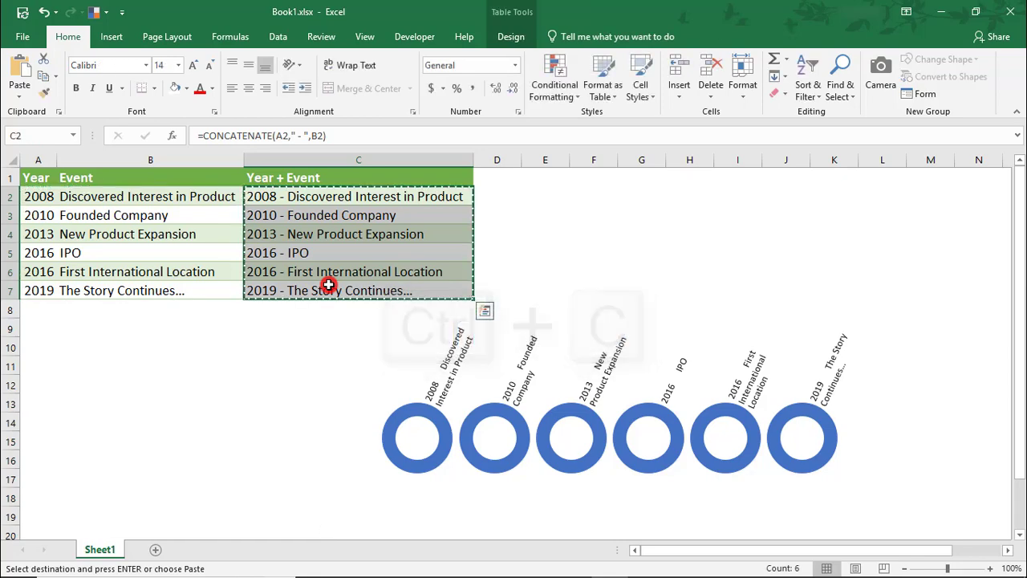
pyautogui.click(446, 393)
pyautogui.click(239, 391)
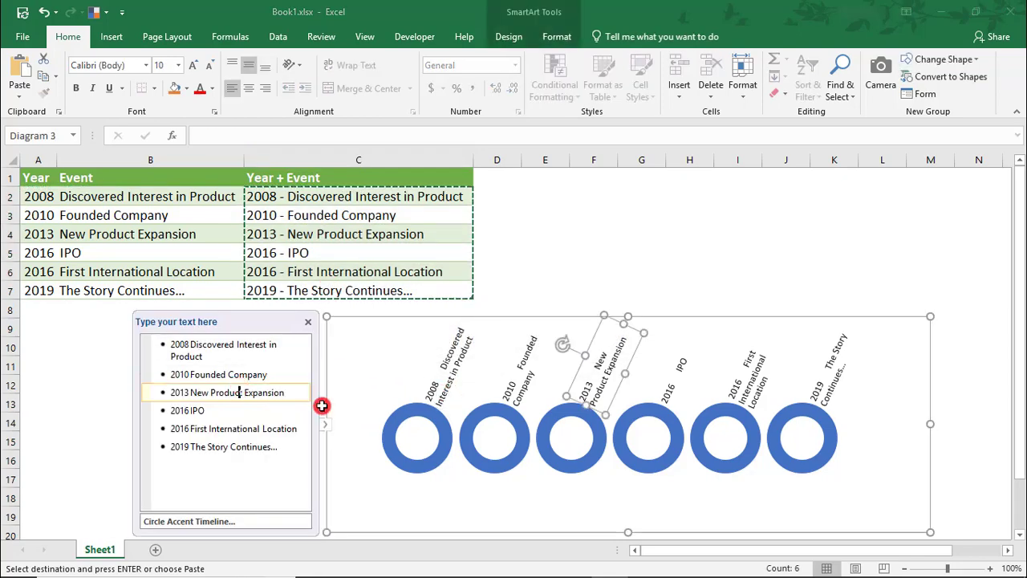
pyautogui.hotkey('ctrl', 'a')
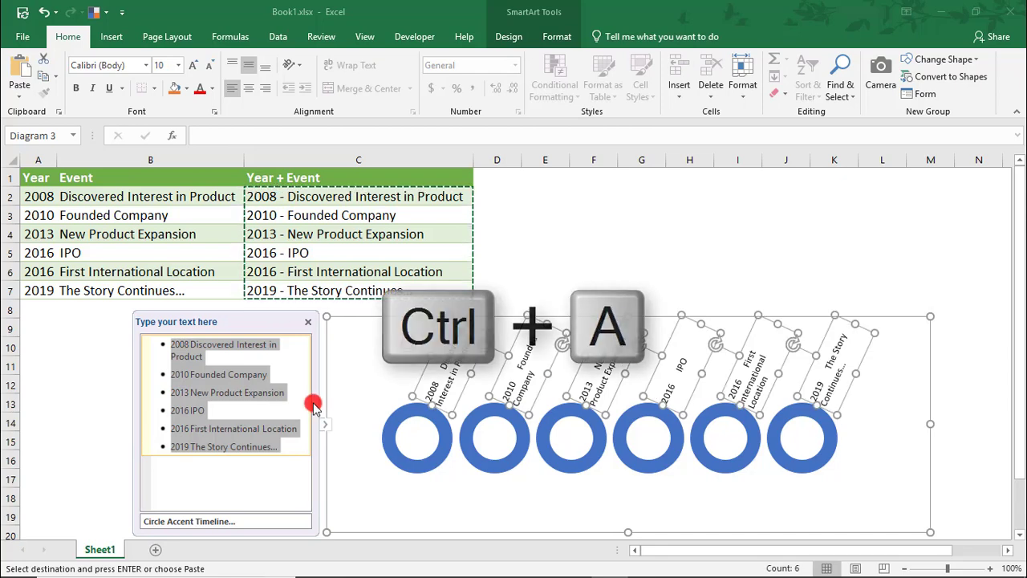
pyautogui.hotkey('ctrl', 'v')
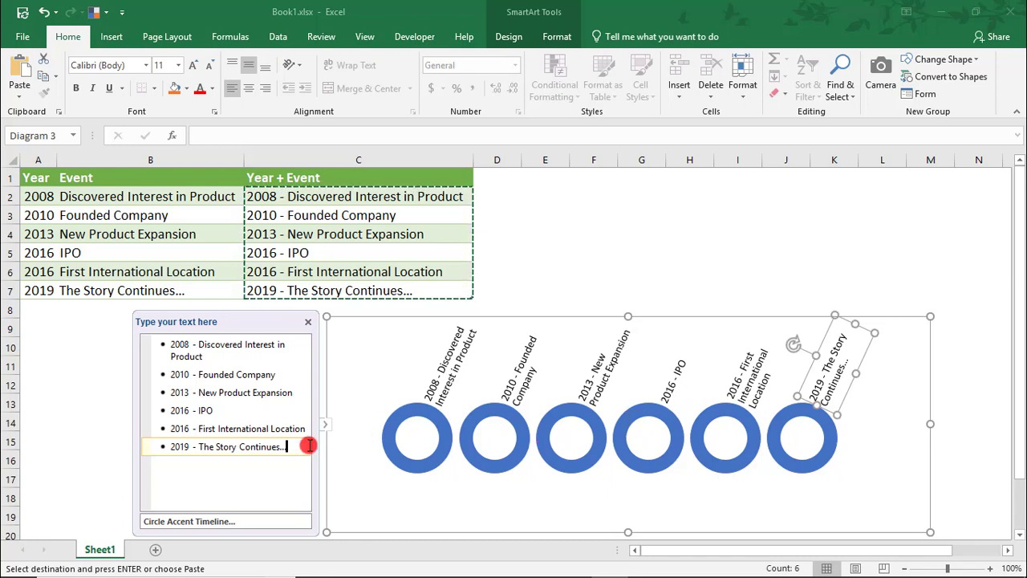
# - Demote the "2016 - First International Location" bullet to a sub-event of "2016 - IPO"
pyautogui.click(167, 429)
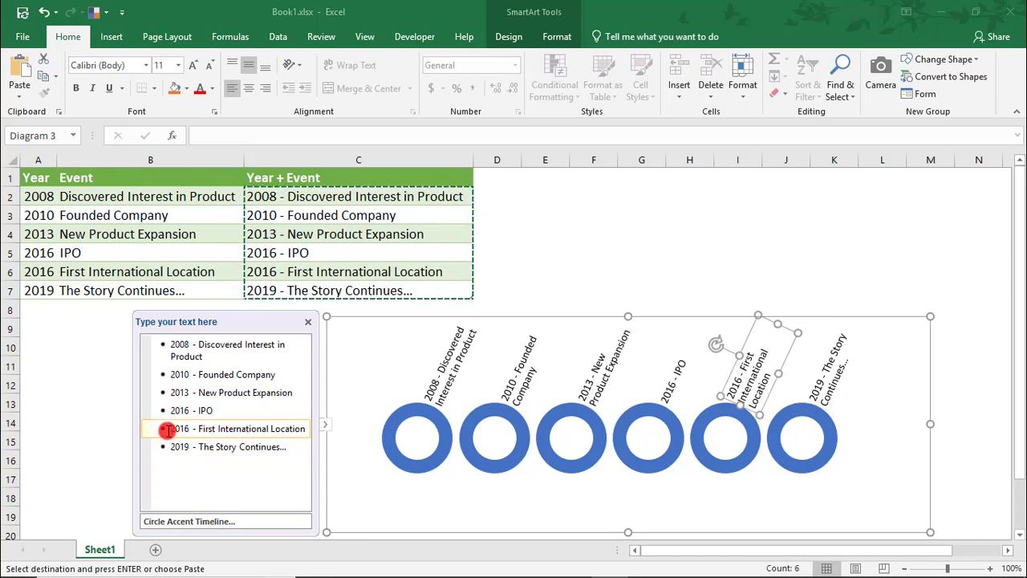
pyautogui.press('Tab')
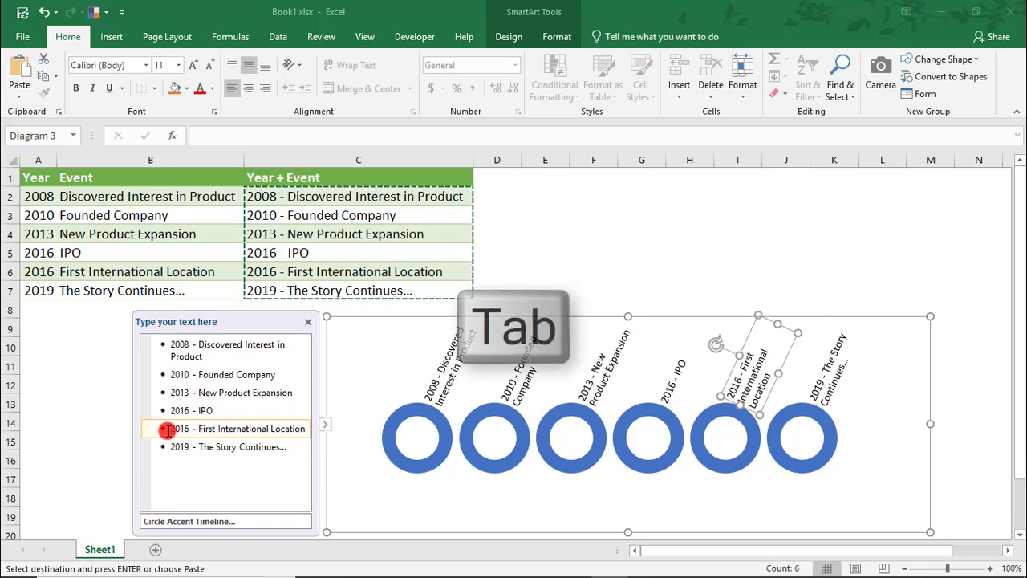
# - Add third-level bullets Event2 and Event3 beneath "2016 - First International Location"
pyautogui.click(251, 429)
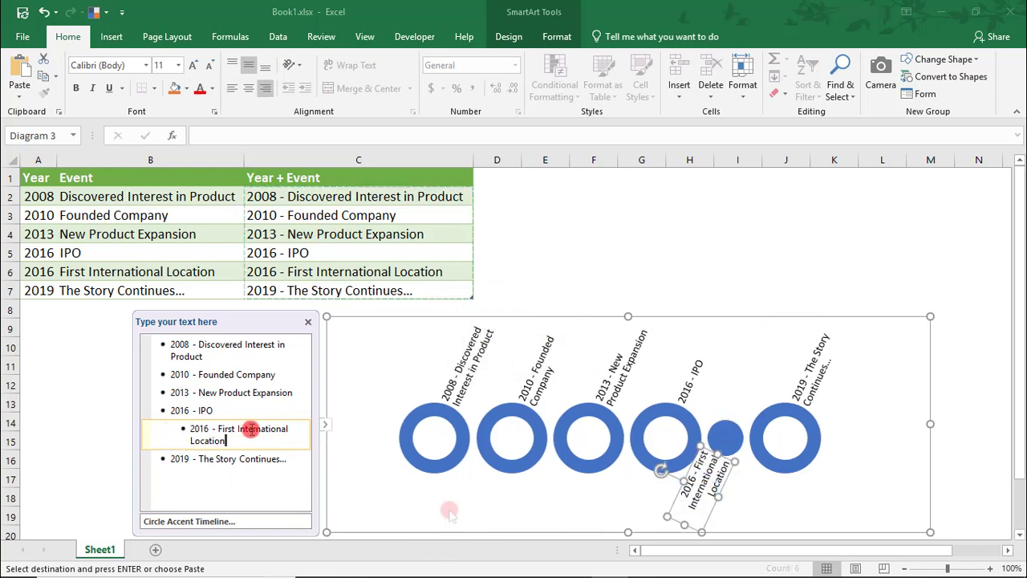
pyautogui.press('Return')
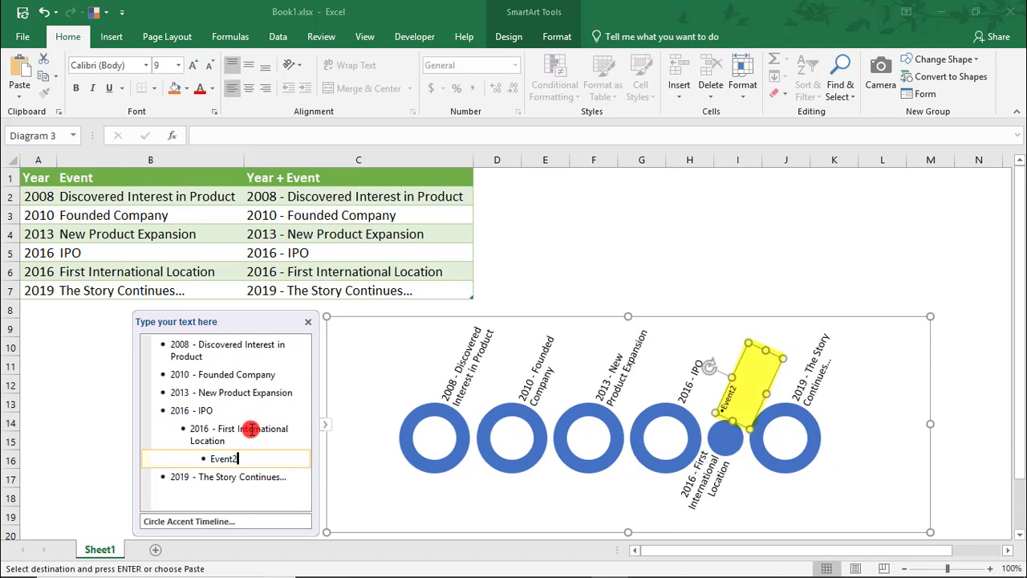
pyautogui.press('Return')
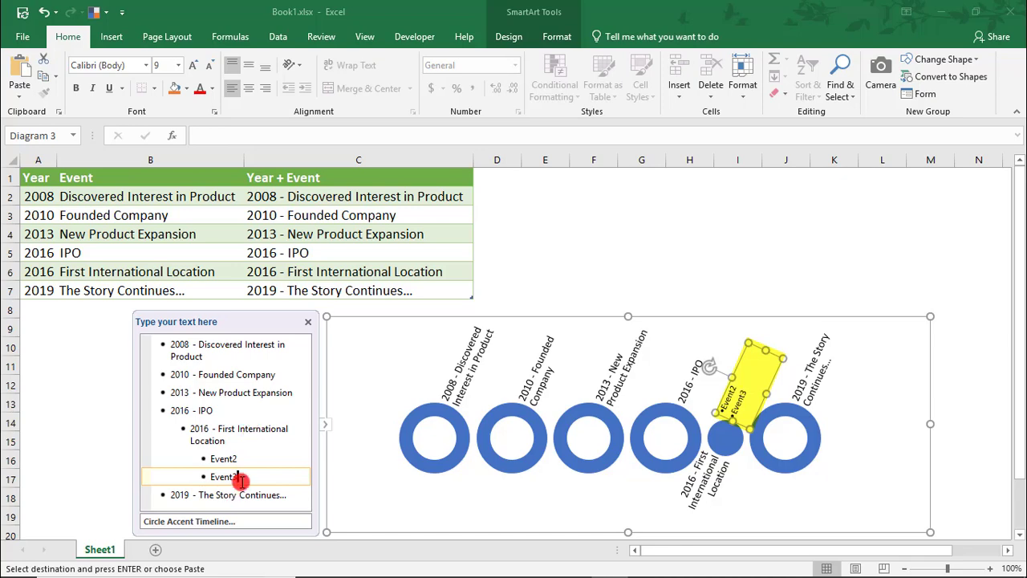
# - Delete the Event2 and Event3 bullets from the timeline text and deselect the graphic
pyautogui.moveTo(233, 477); pyautogui.dragTo(201, 458)
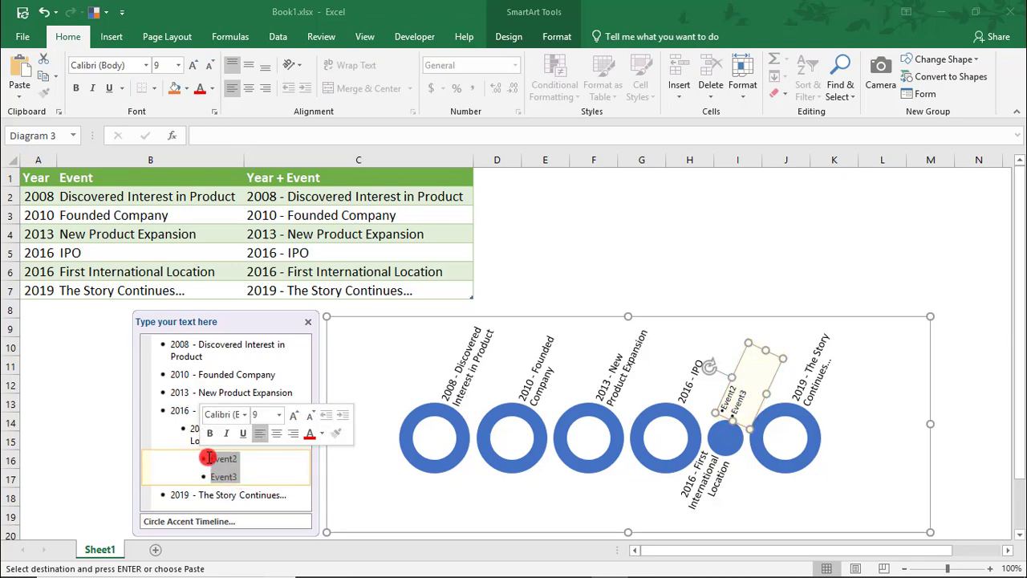
pyautogui.press('Delete')
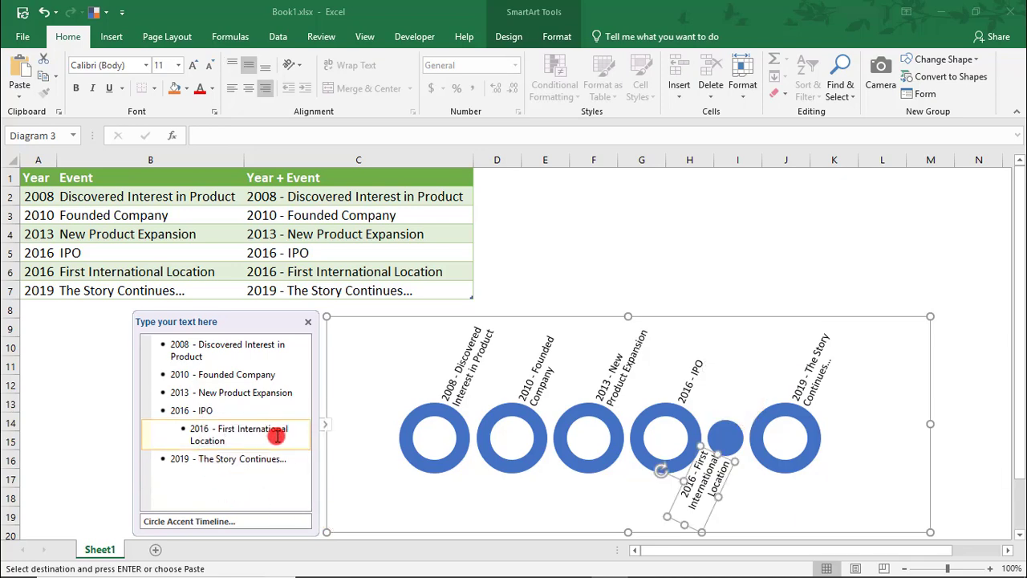
pyautogui.press('Escape')
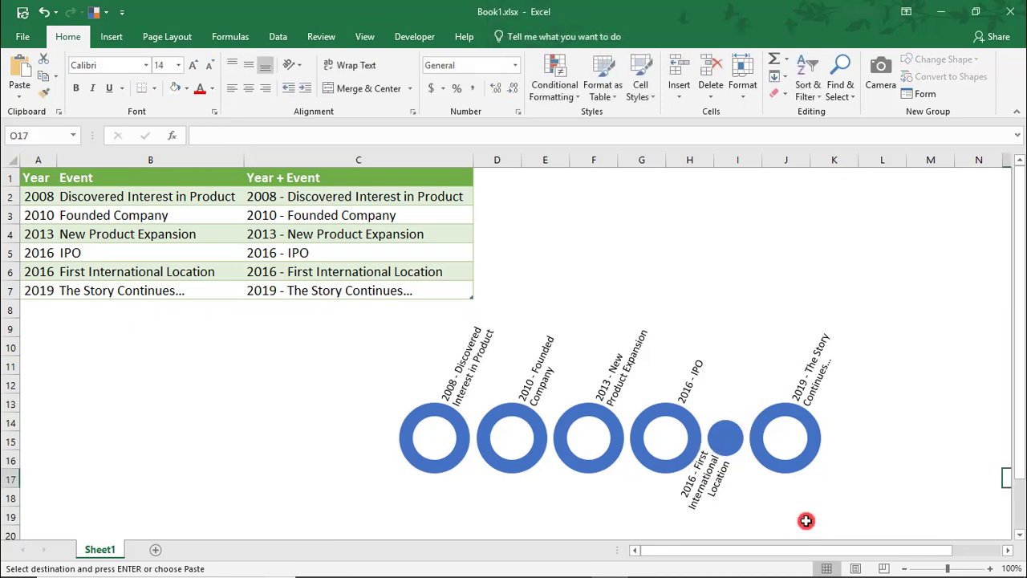
# - Recolor the timeline graphic with the fifth Colorful variation, which uses gold rings and a blue dot
pyautogui.click(865, 443)
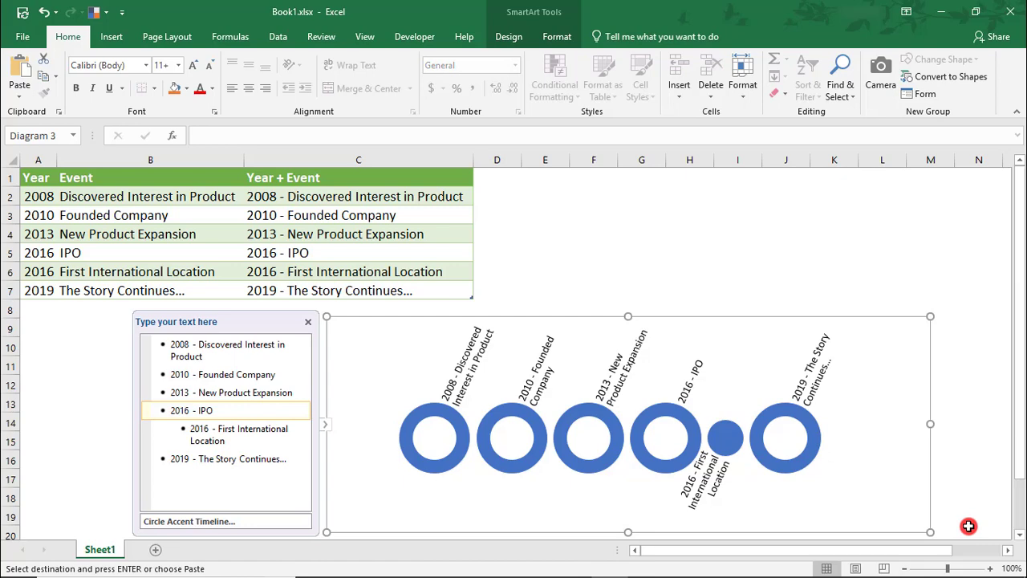
pyautogui.click(514, 40)
pyautogui.click(535, 82)
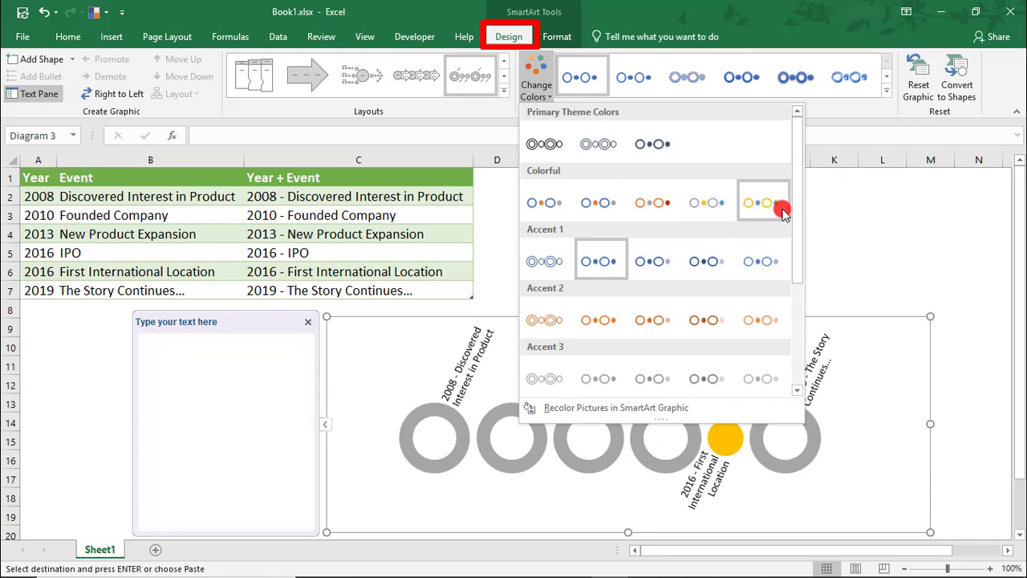
pyautogui.click(782, 207)
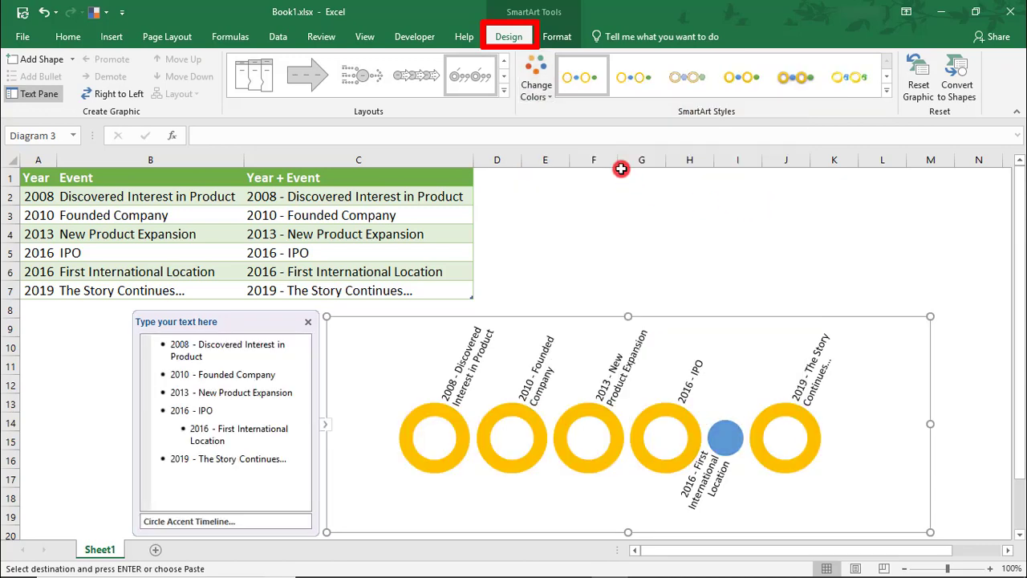
pyautogui.click(887, 90)
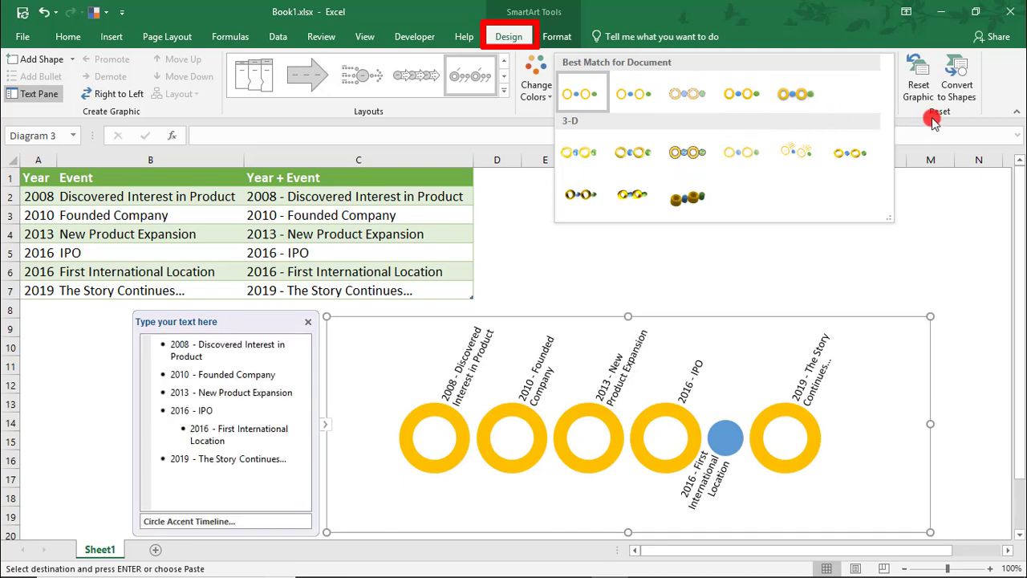
pyautogui.click(900, 122)
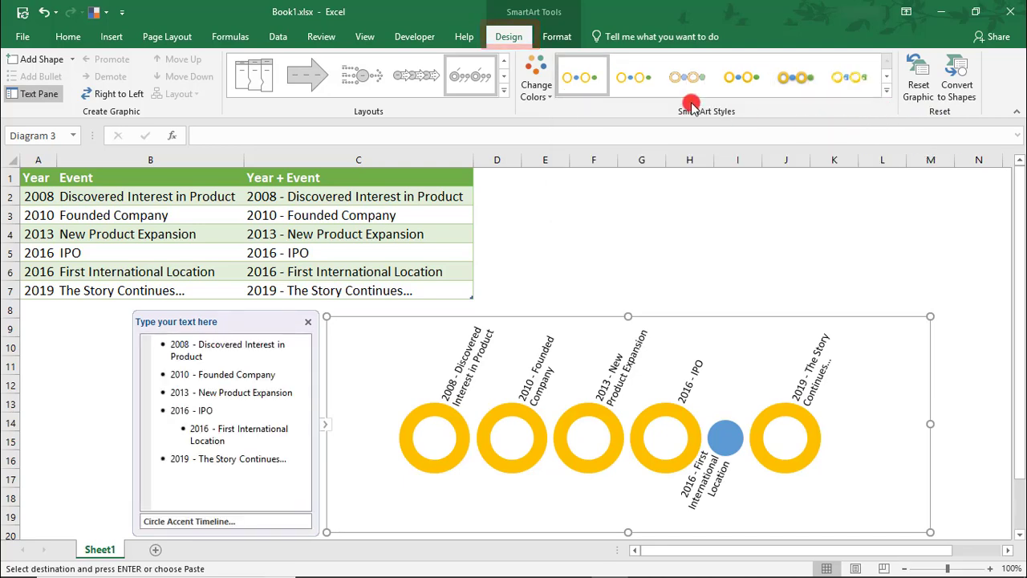
# - Set the text fill of all timeline labels to the standard green color
pyautogui.click(558, 38)
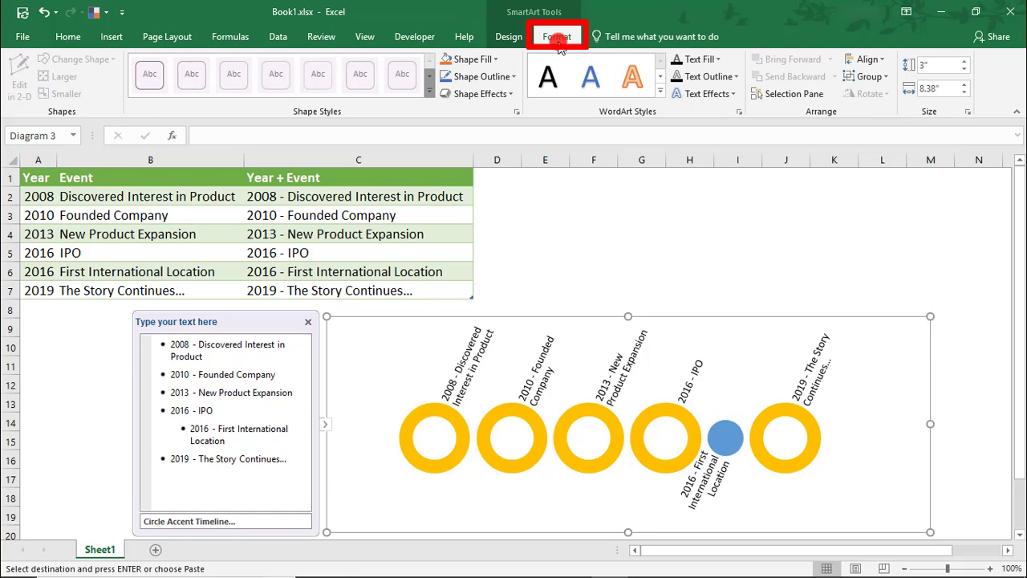
pyautogui.click(712, 61)
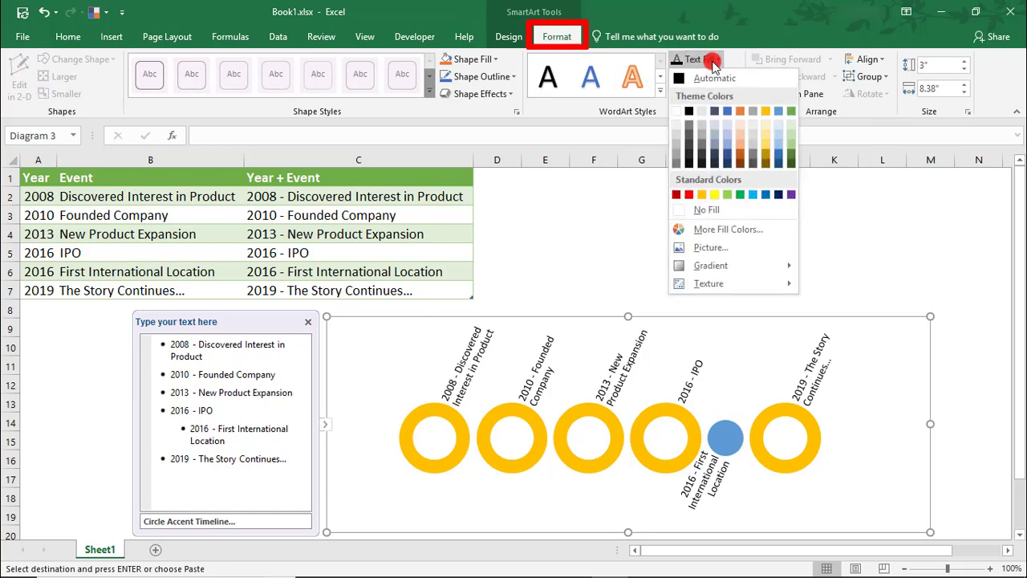
pyautogui.click(700, 181)
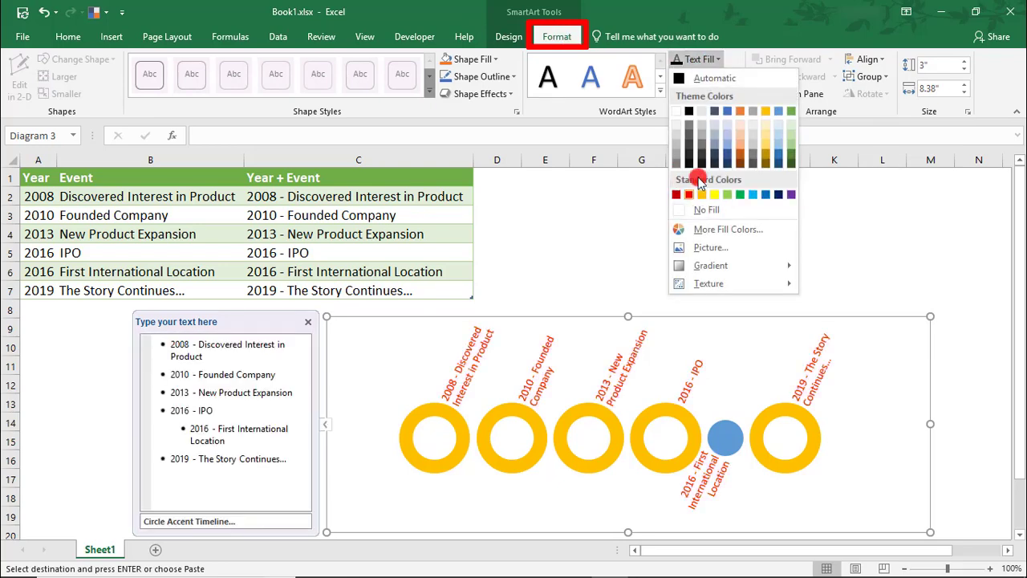
pyautogui.click(739, 194)
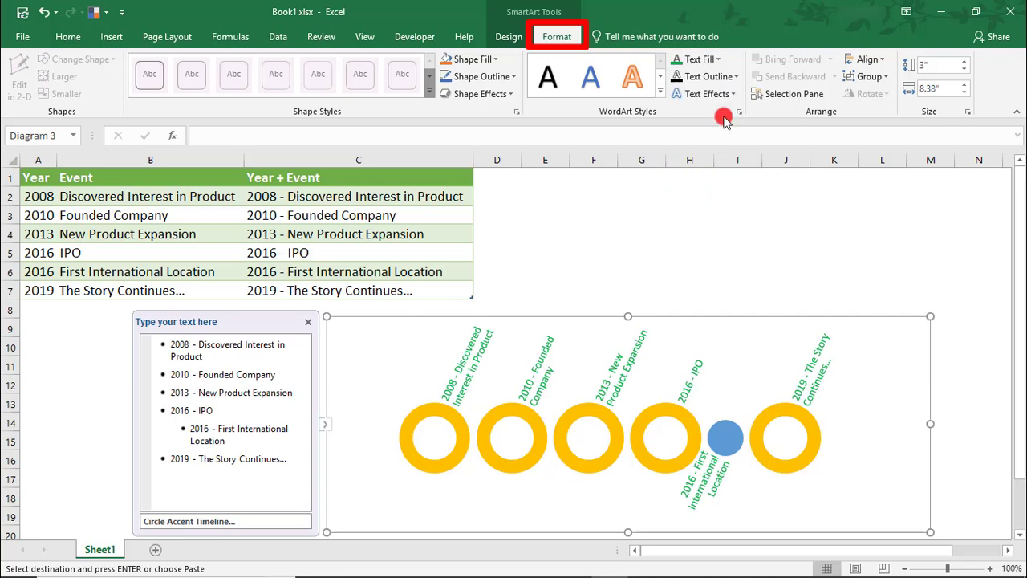
pyautogui.click(724, 94)
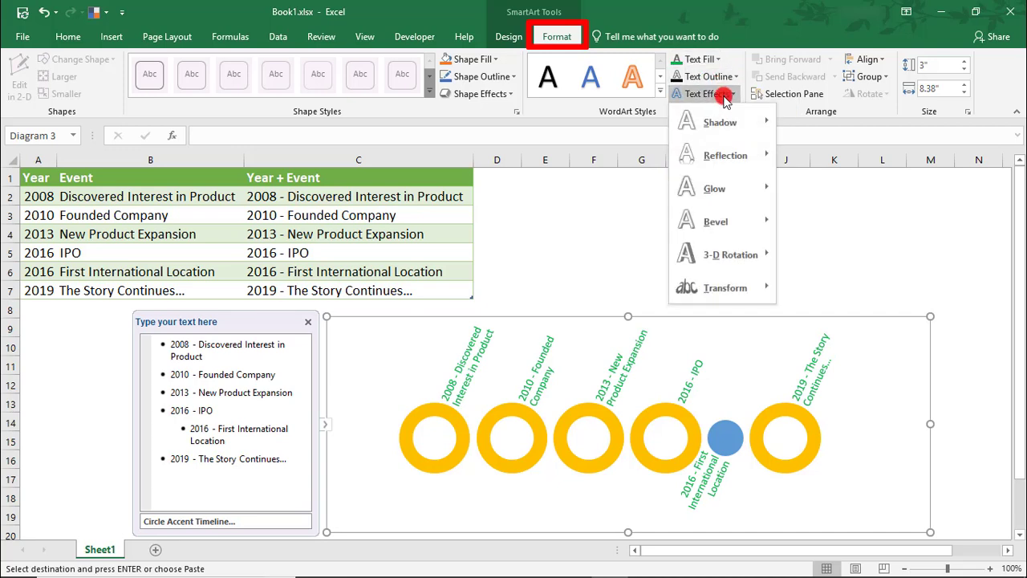
pyautogui.click(793, 119)
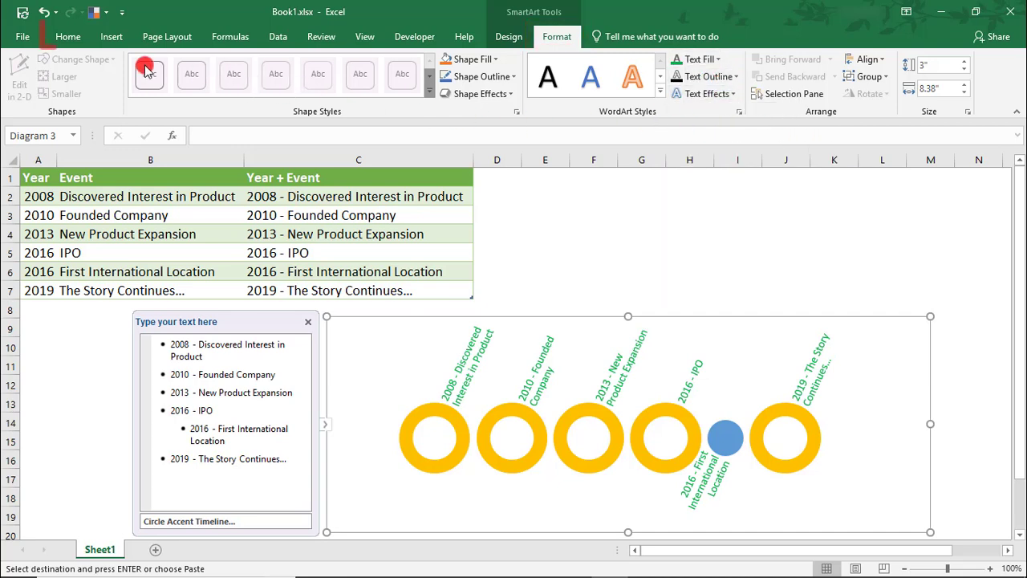
# - Set the font of all timeline labels to Arial
pyautogui.click(83, 37)
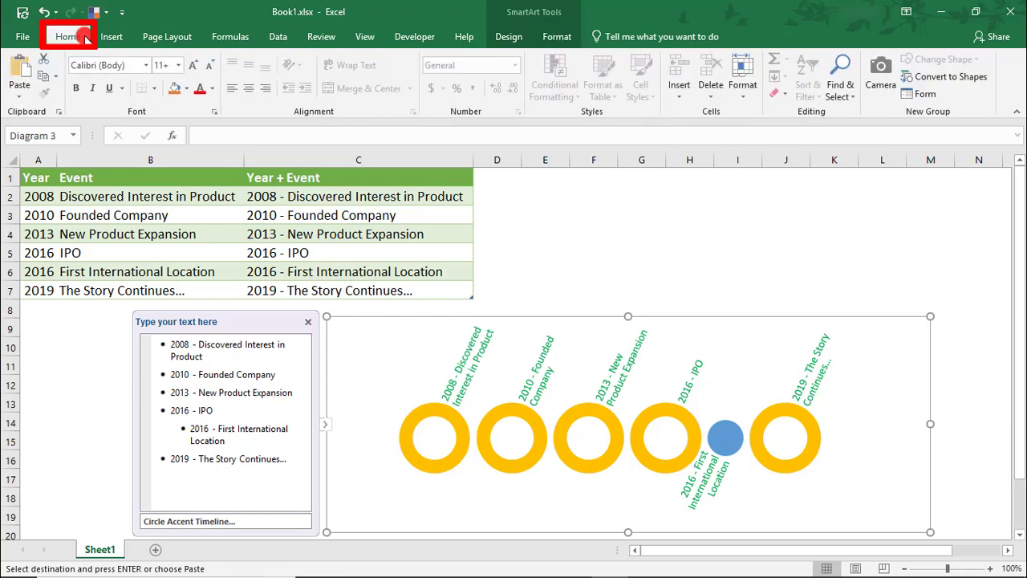
pyautogui.click(145, 65)
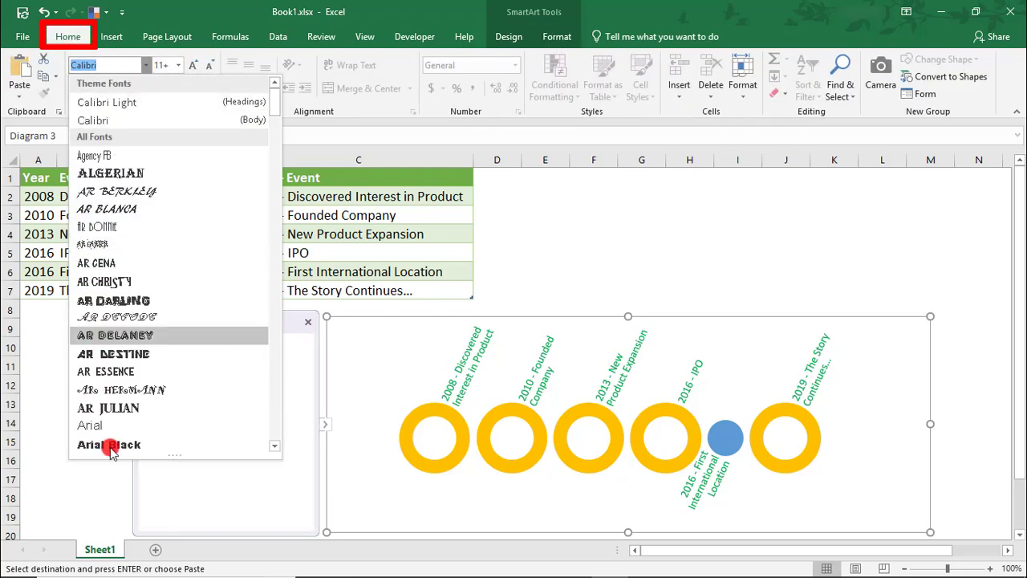
pyautogui.click(126, 423)
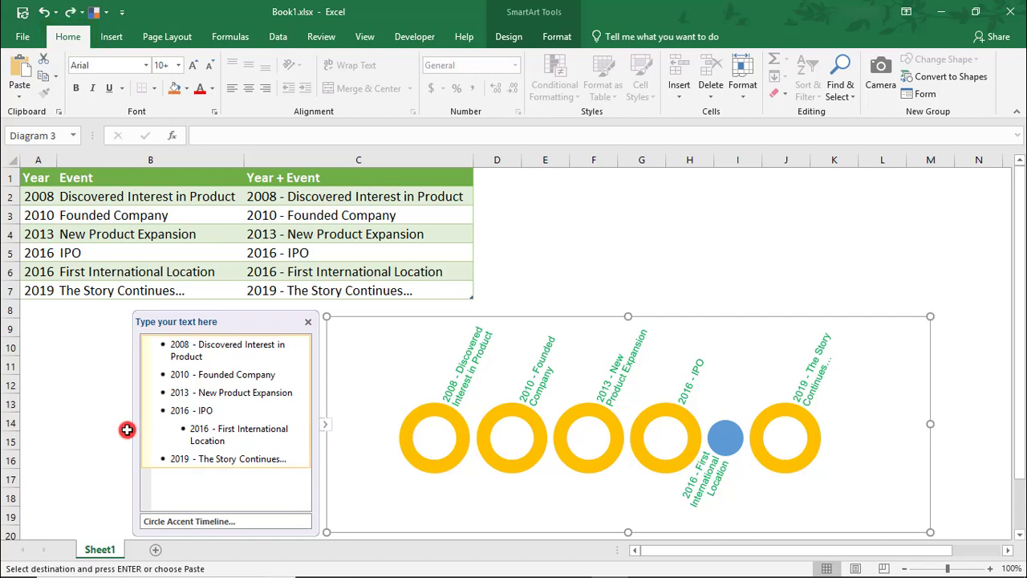
# - Fill all the timeline label boxes with the lightest green theme color
pyautogui.click(294, 459)
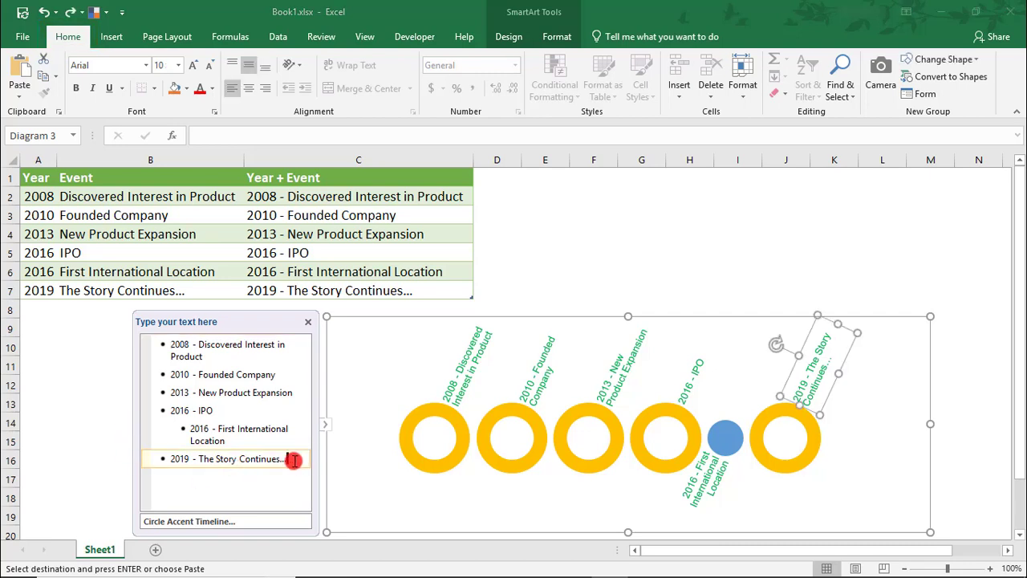
pyautogui.hotkey('ctrl', 'a')
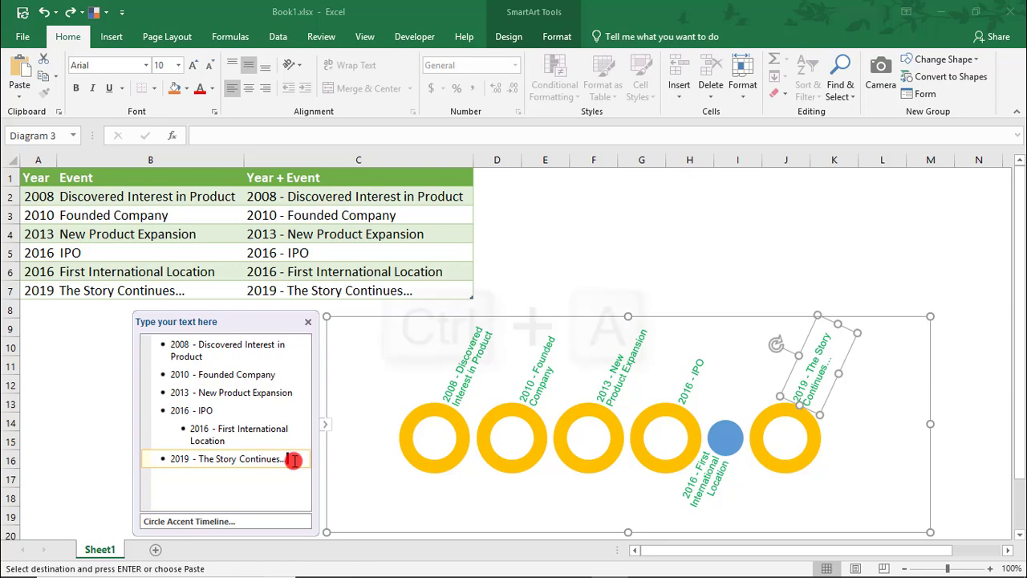
pyautogui.click(562, 37)
pyautogui.click(467, 59)
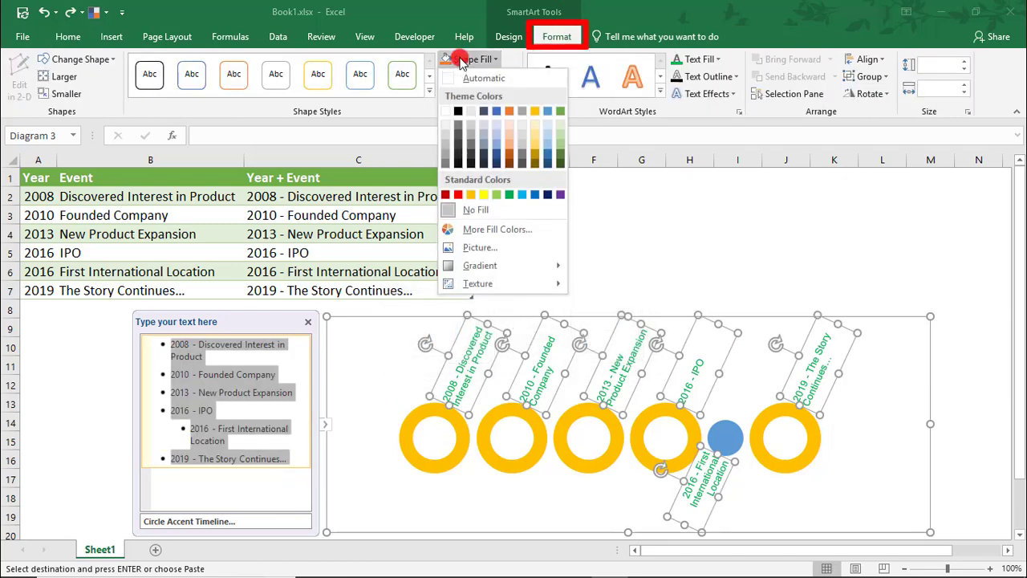
pyautogui.click(558, 123)
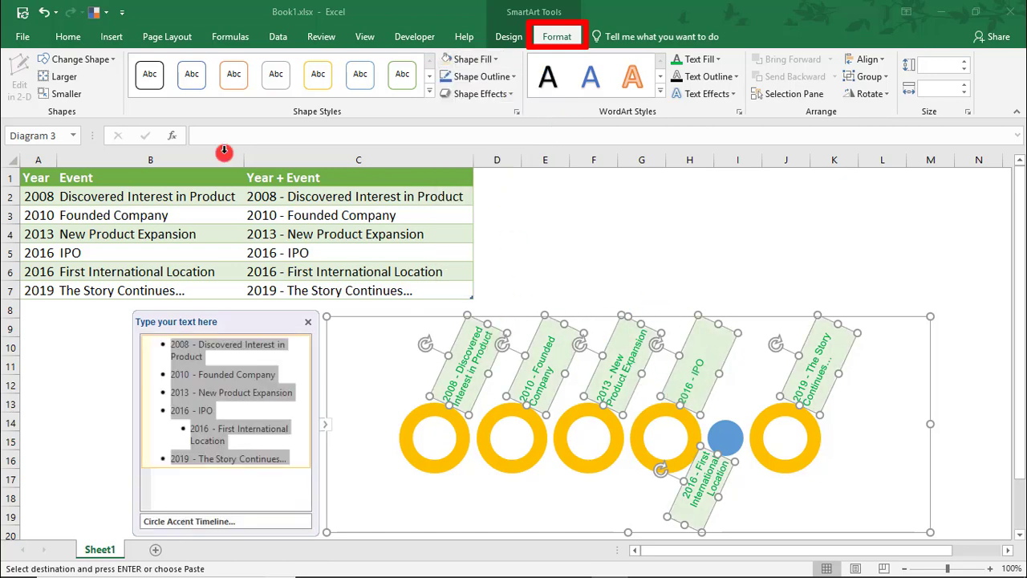
# - Try the Teardrop shape on all timeline label boxes and undo both the shape change and the light green fill
pyautogui.click(101, 61)
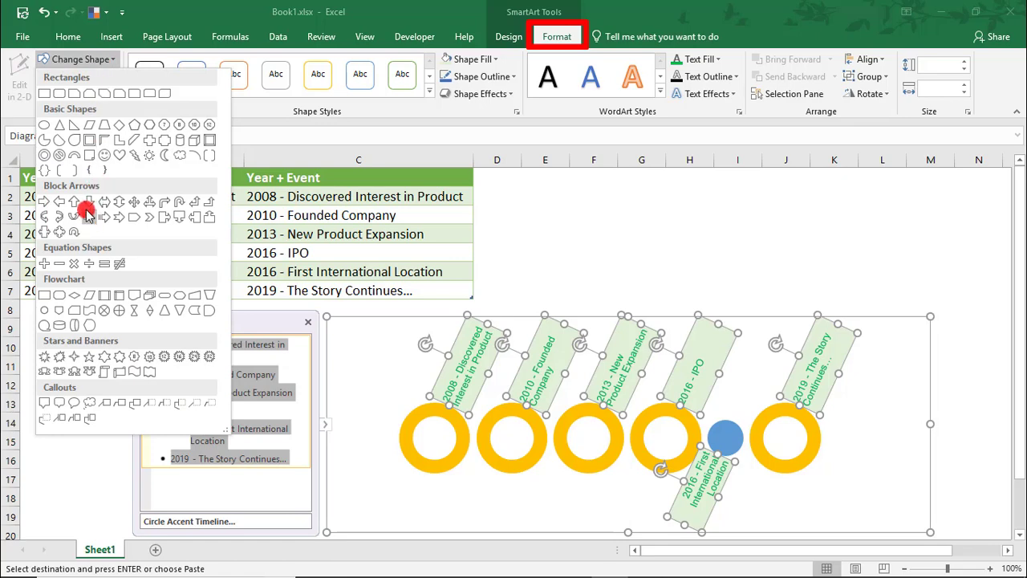
pyautogui.click(61, 139)
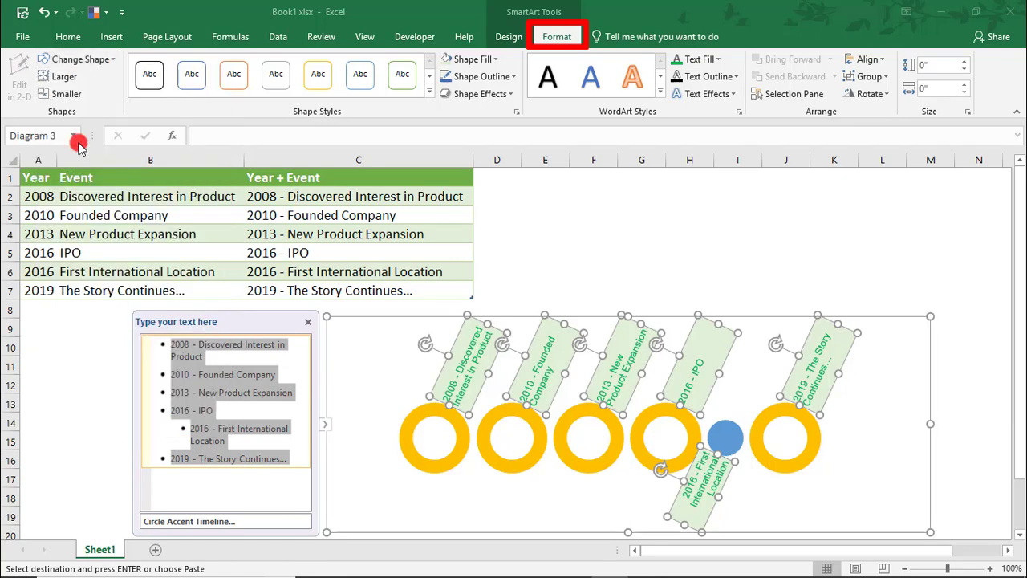
pyautogui.click(356, 458)
pyautogui.hotkey('ctrl', 'a')
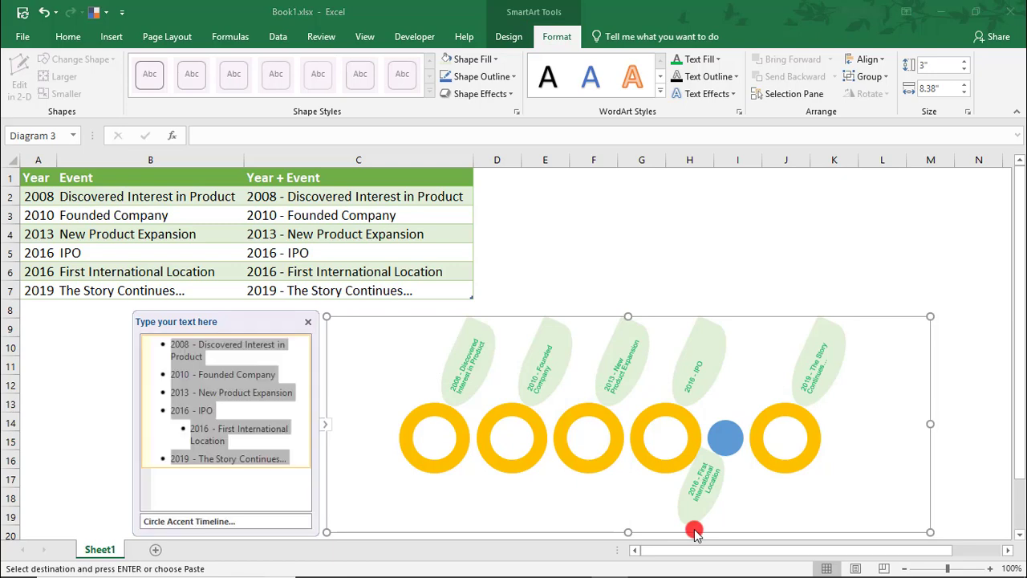
pyautogui.click(725, 285)
pyautogui.click(914, 453)
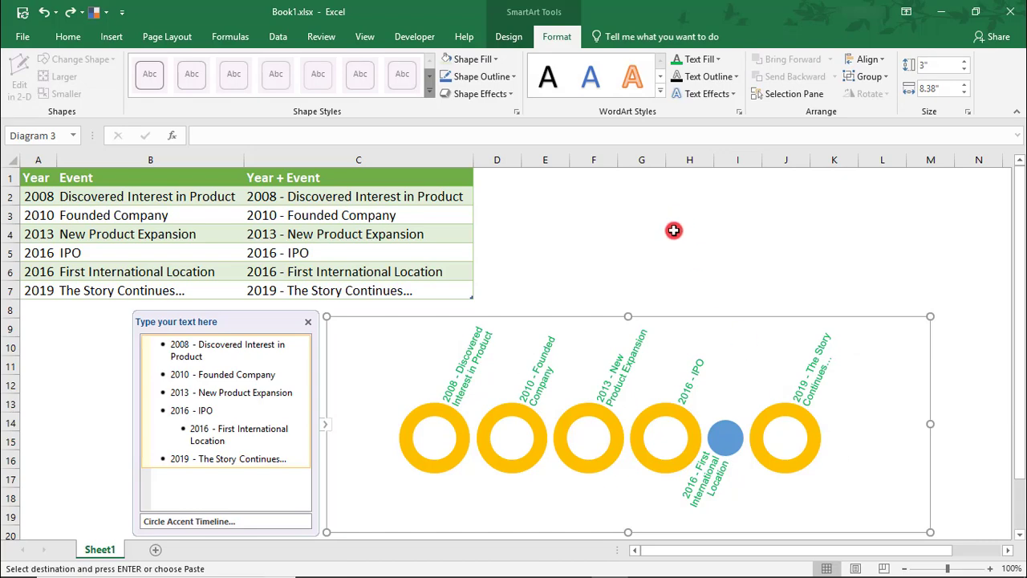
# - Change the SmartArt layout of the graphic to Basic Timeline
pyautogui.click(510, 38)
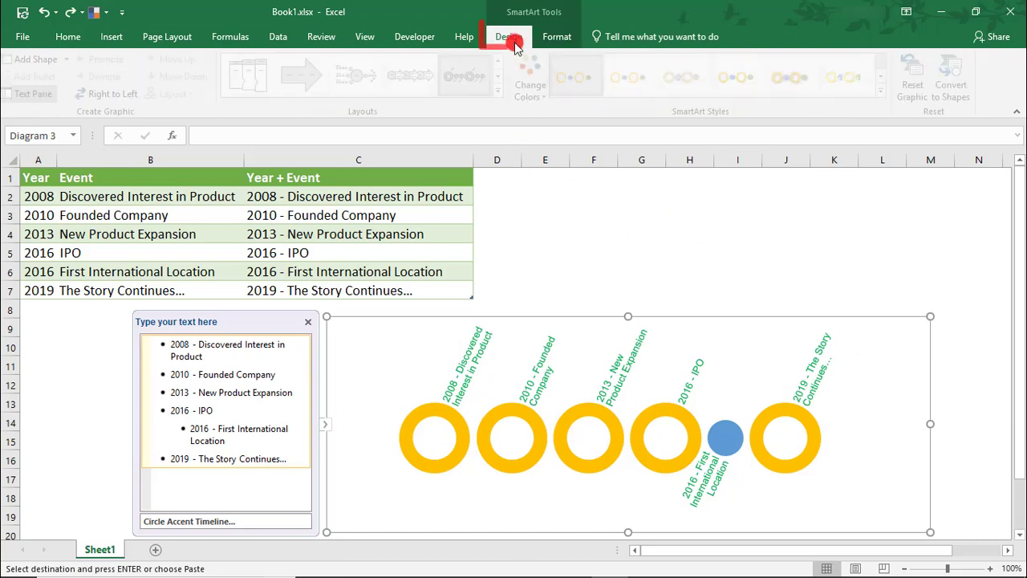
pyautogui.click(504, 90)
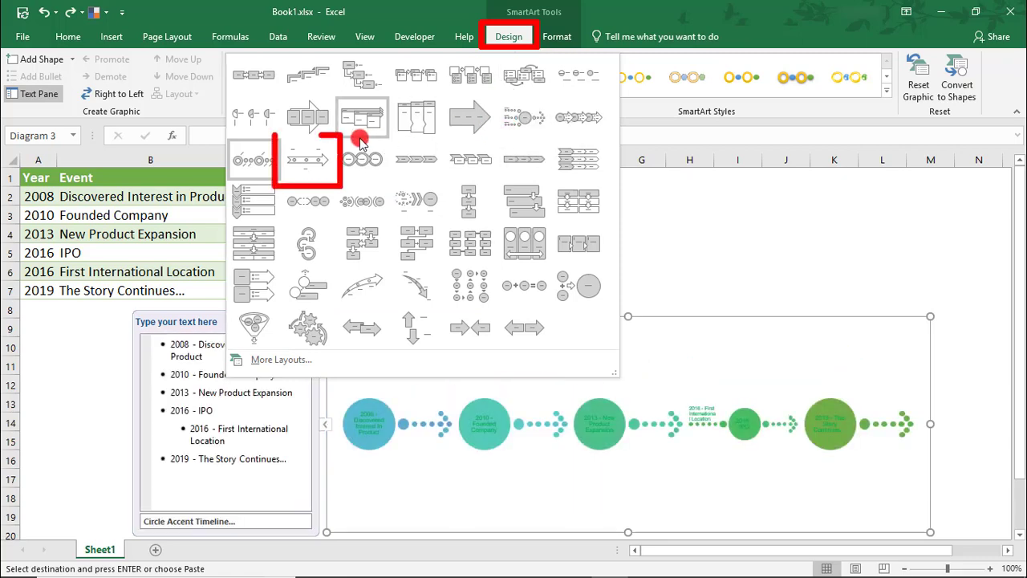
pyautogui.click(320, 160)
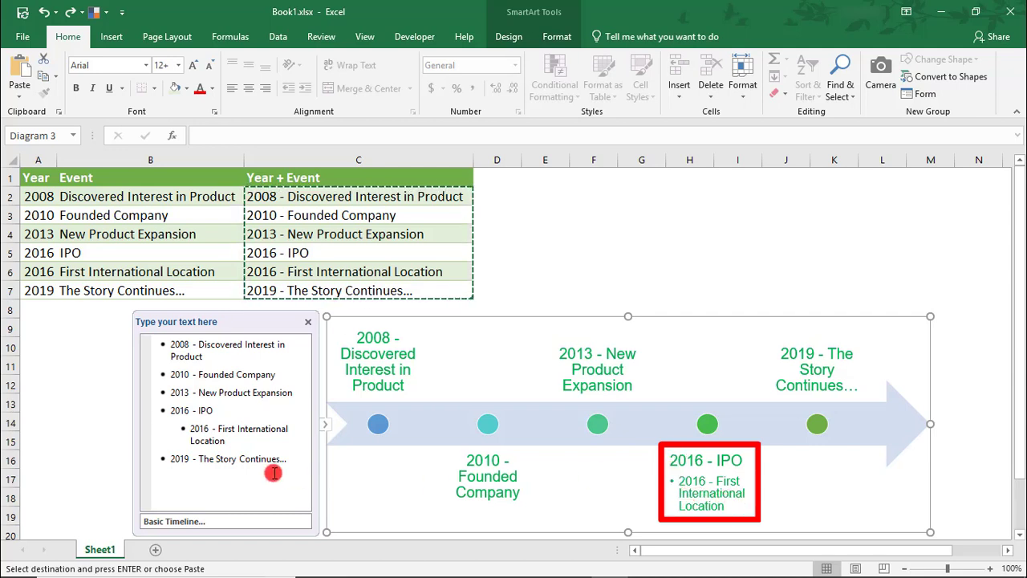
# - Promote the "2016 - First International Location" bullet to a top-level timeline event
pyautogui.click(190, 430)
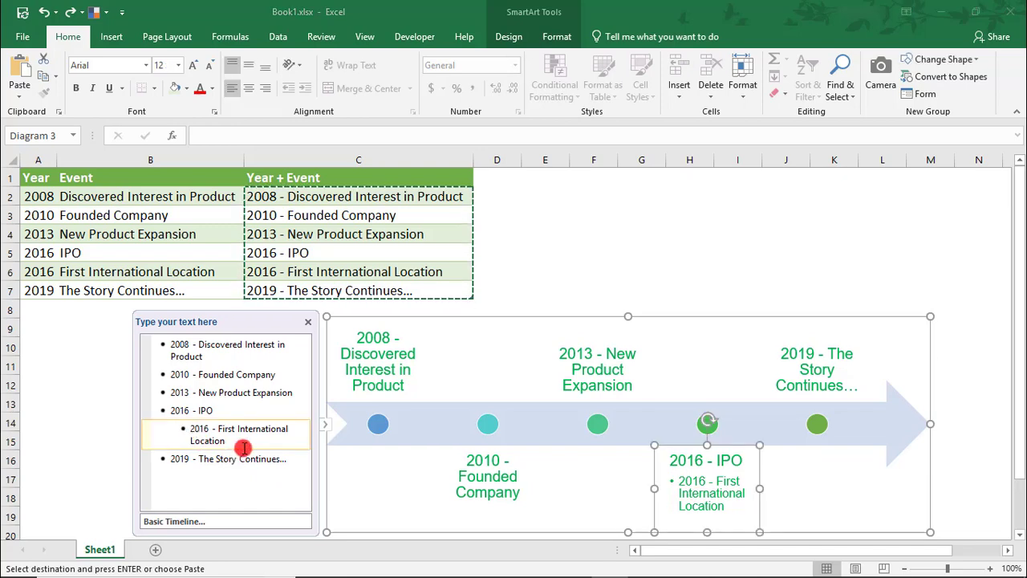
pyautogui.hotkey('shift', 'Tab')
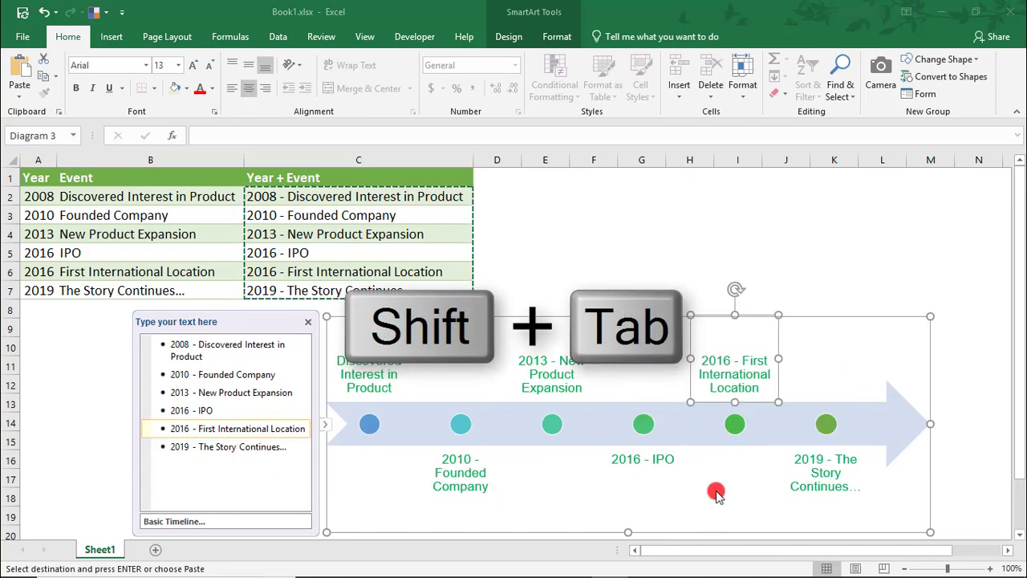
pyautogui.click(716, 491)
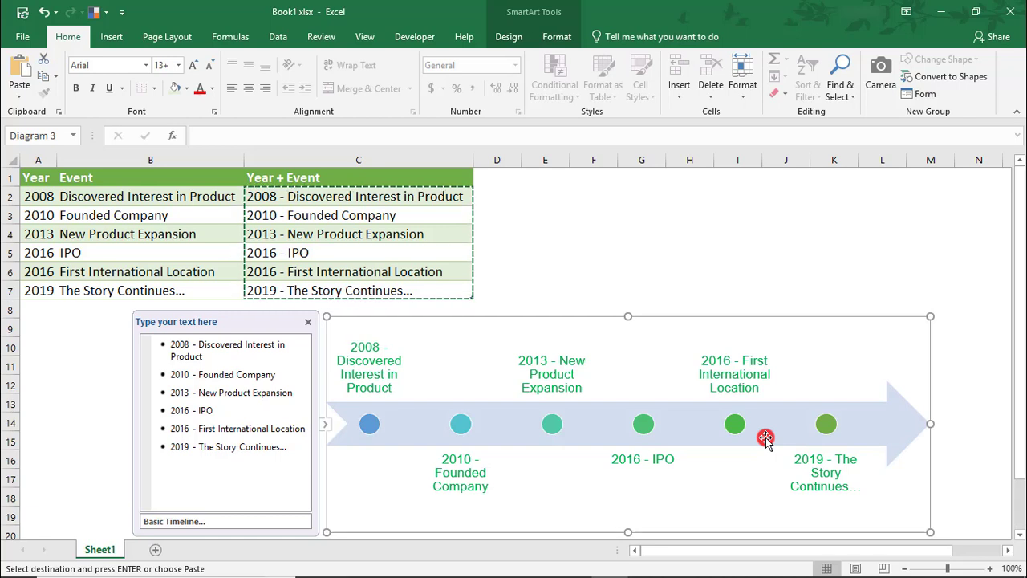
# - Try reversing the timeline direction to right-to-left and undo the reversal
pyautogui.click(505, 36)
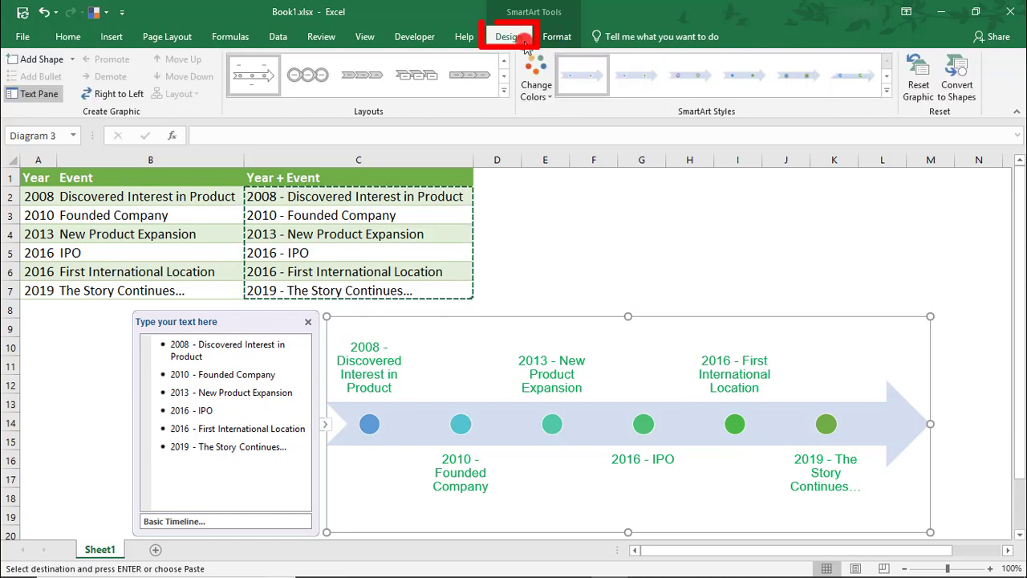
pyautogui.click(118, 94)
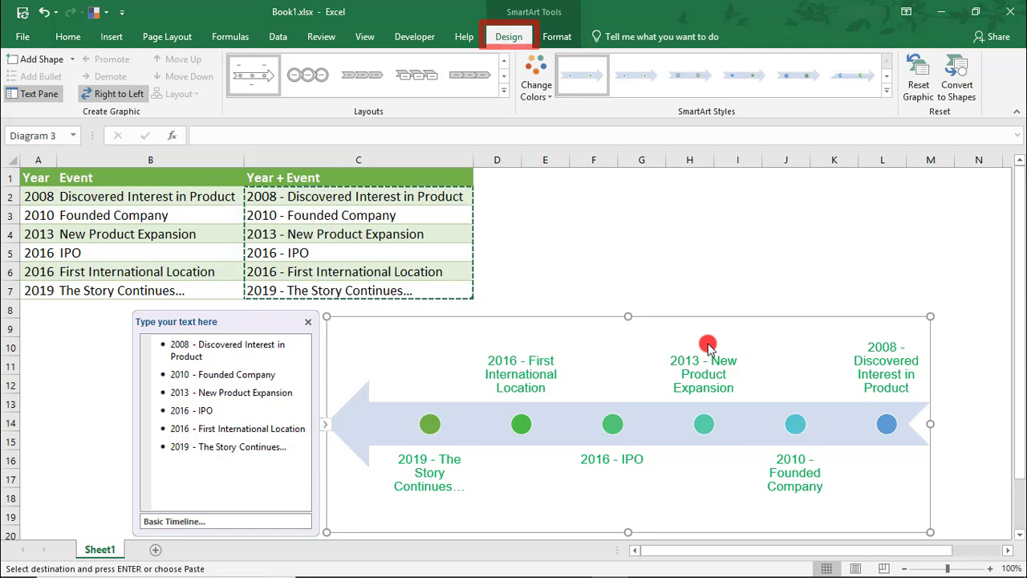
pyautogui.hotkey('ctrl', 'z')
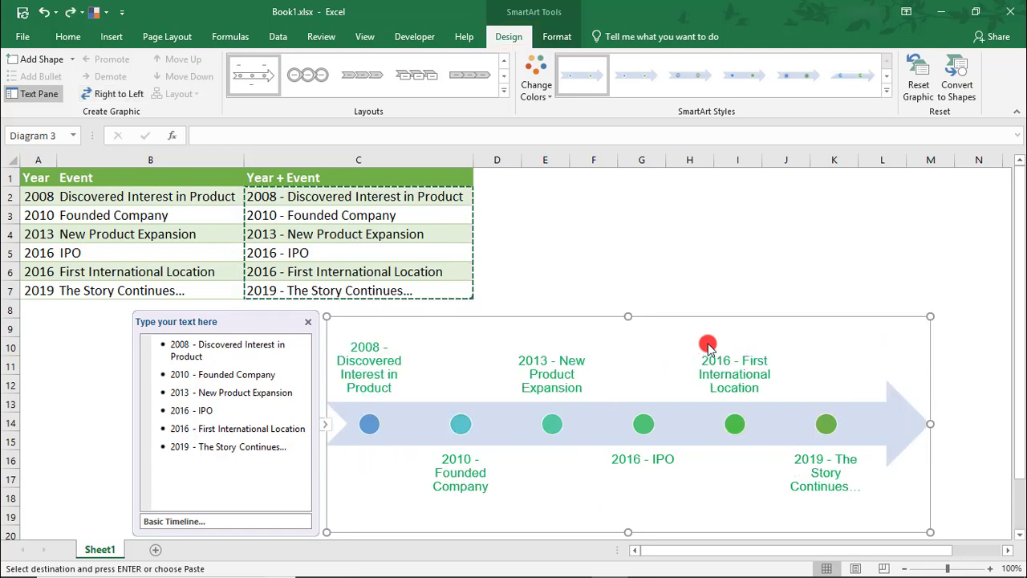
# - Flip the large background arrow of the timeline horizontally and change its shape to a double-headed left-right block arrow
pyautogui.click(894, 434)
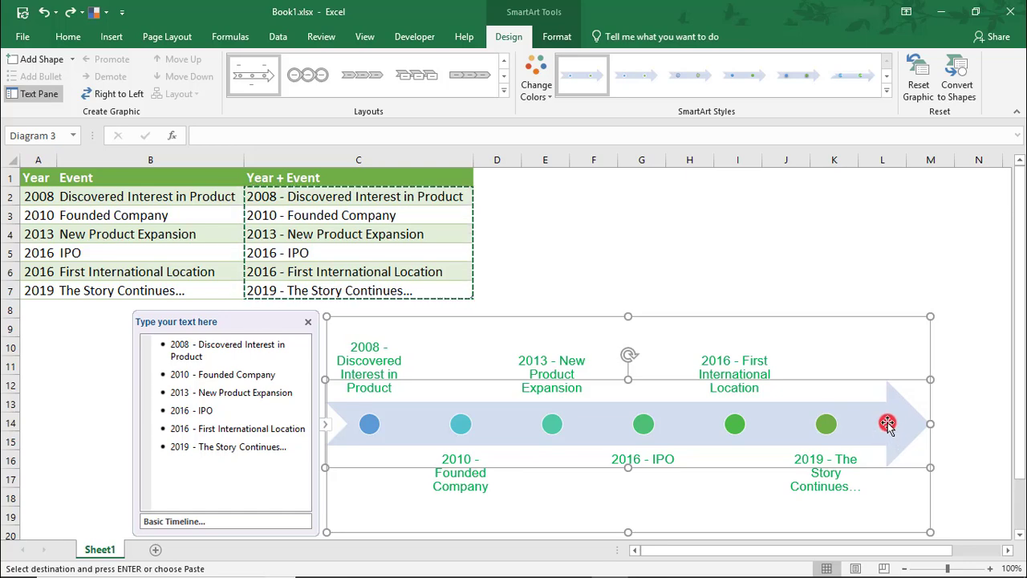
pyautogui.click(557, 37)
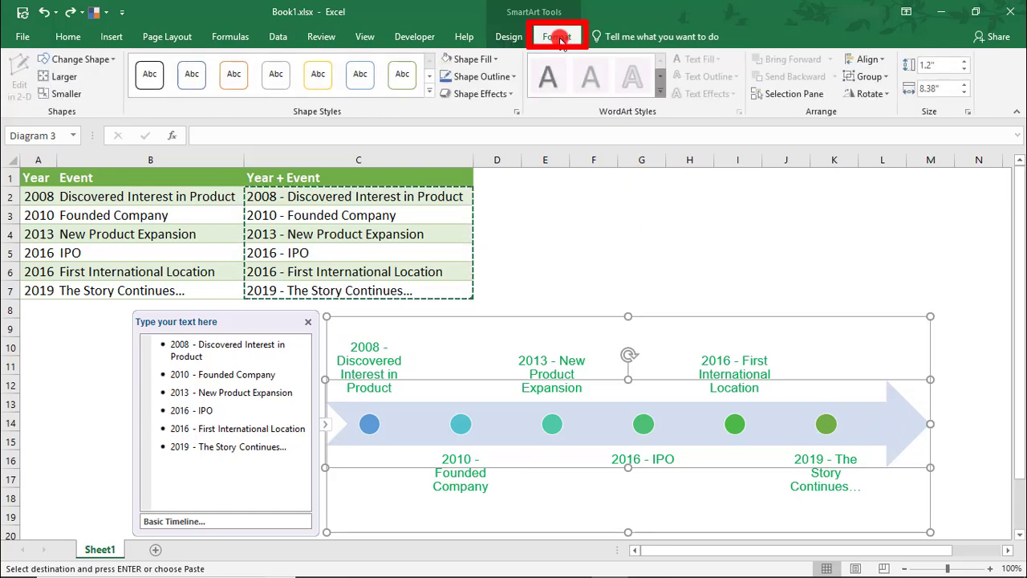
pyautogui.click(879, 94)
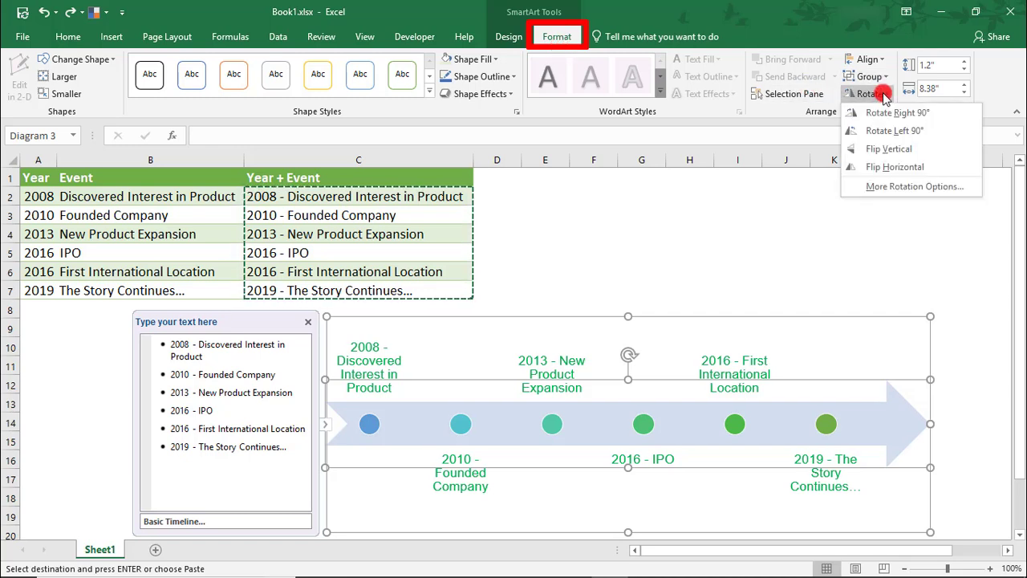
pyautogui.click(908, 130)
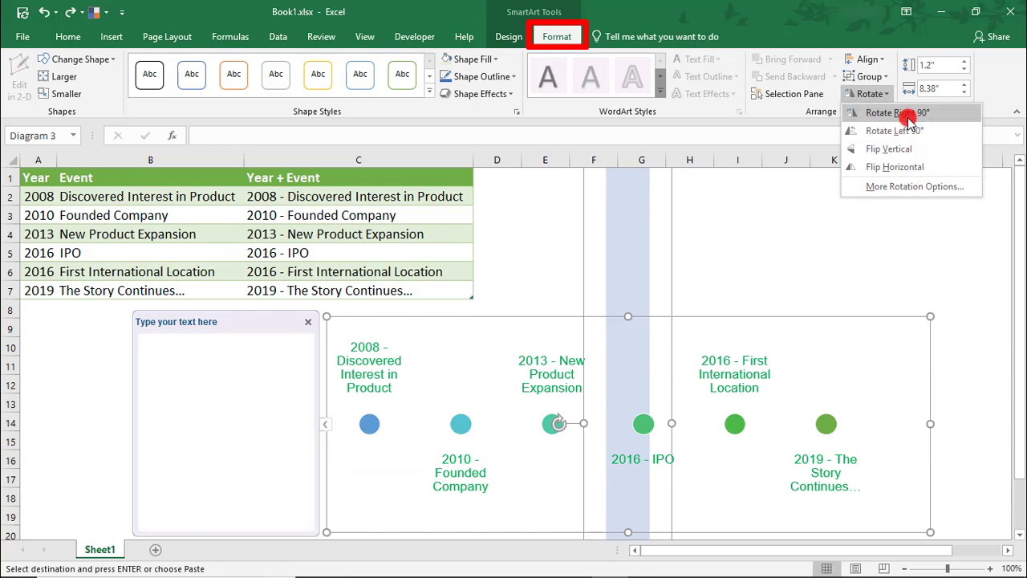
pyautogui.click(907, 149)
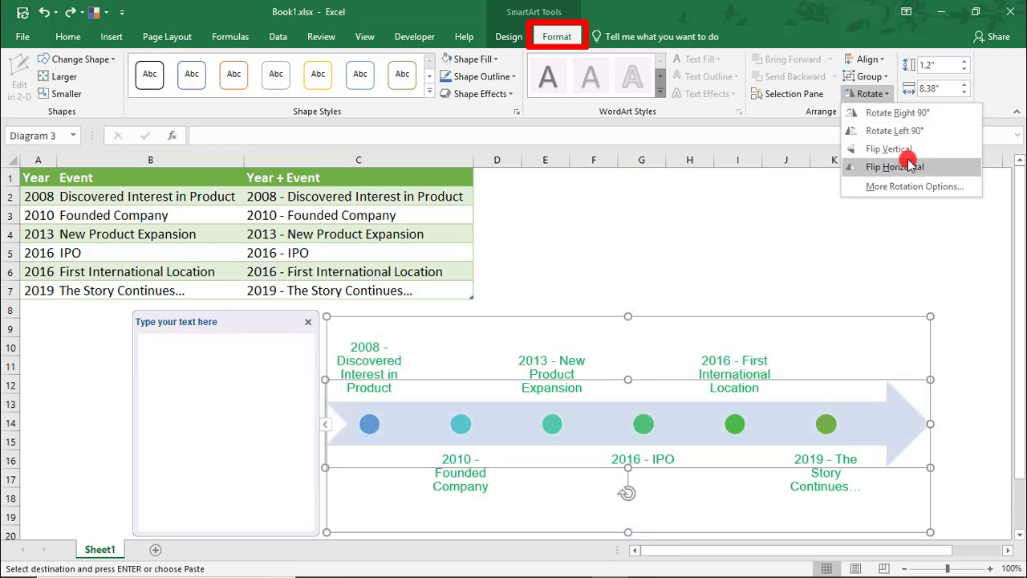
pyautogui.click(909, 165)
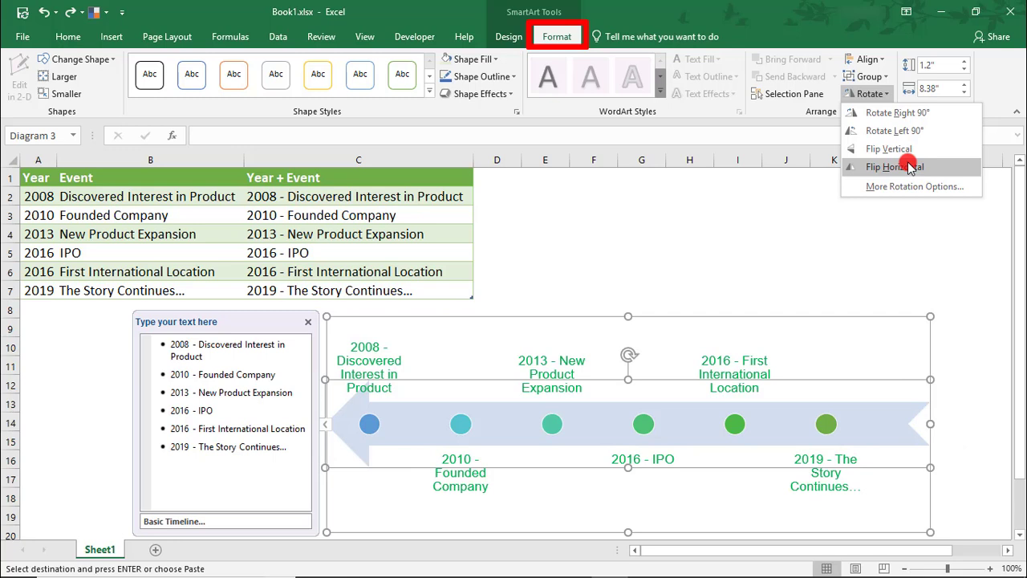
pyautogui.click(908, 166)
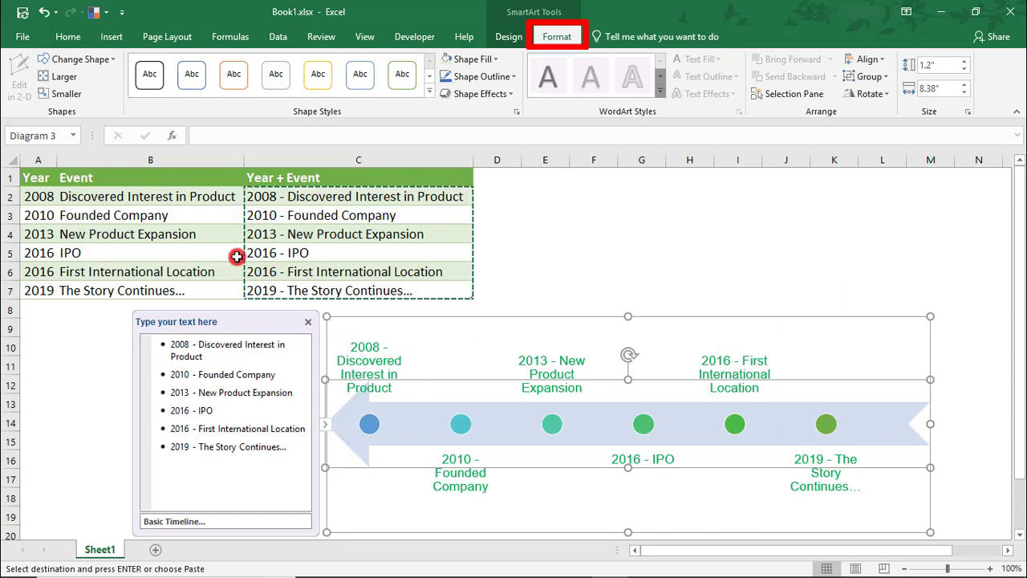
pyautogui.click(107, 65)
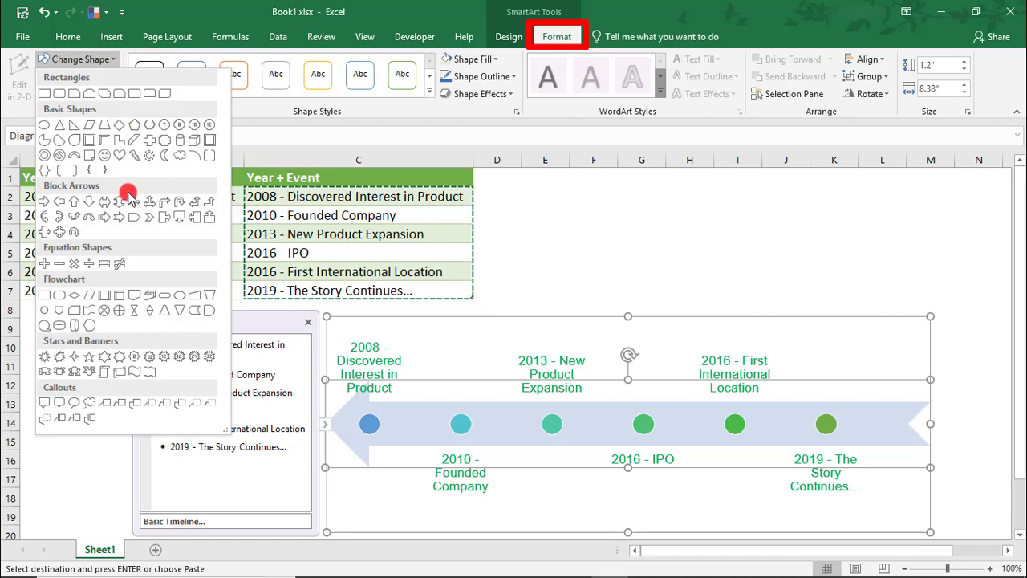
pyautogui.press('Escape')
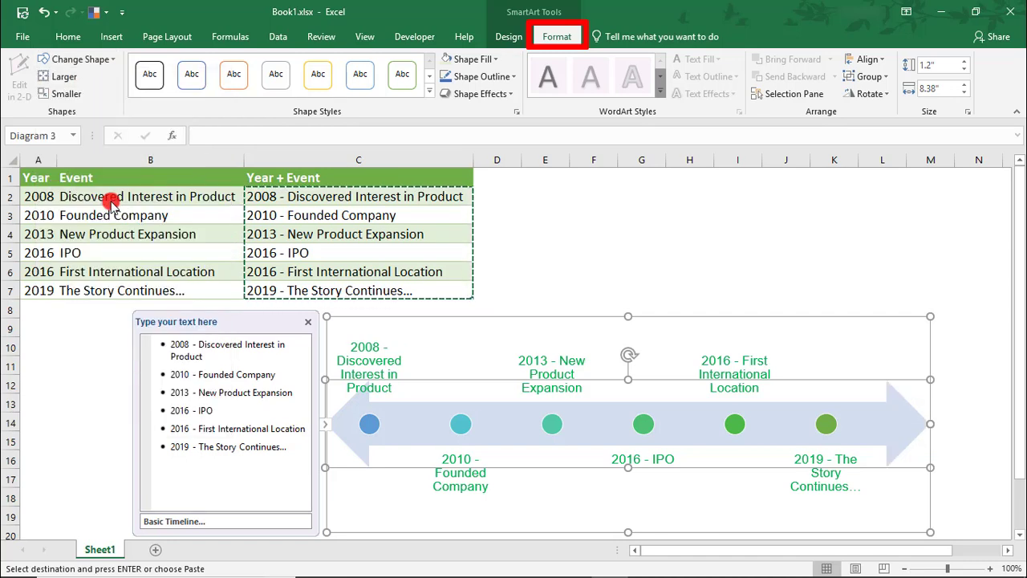
# - Apply a 3-D Z rotation of 75° to all the timeline's event labels, then close the shape formatting settings and clear the copy marquee
pyautogui.click(298, 450)
pyautogui.hotkey('ctrl', 'a')
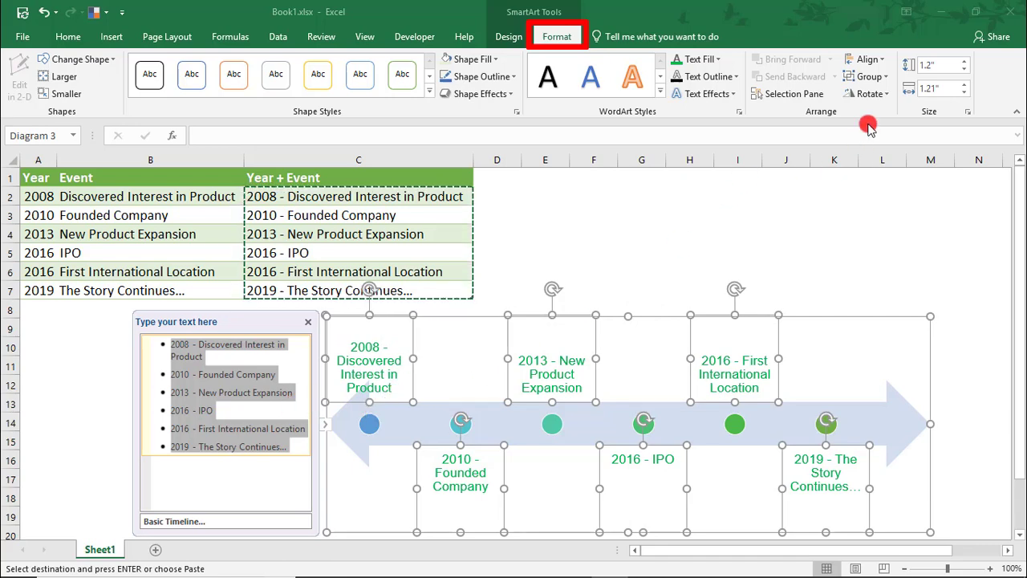
pyautogui.click(885, 94)
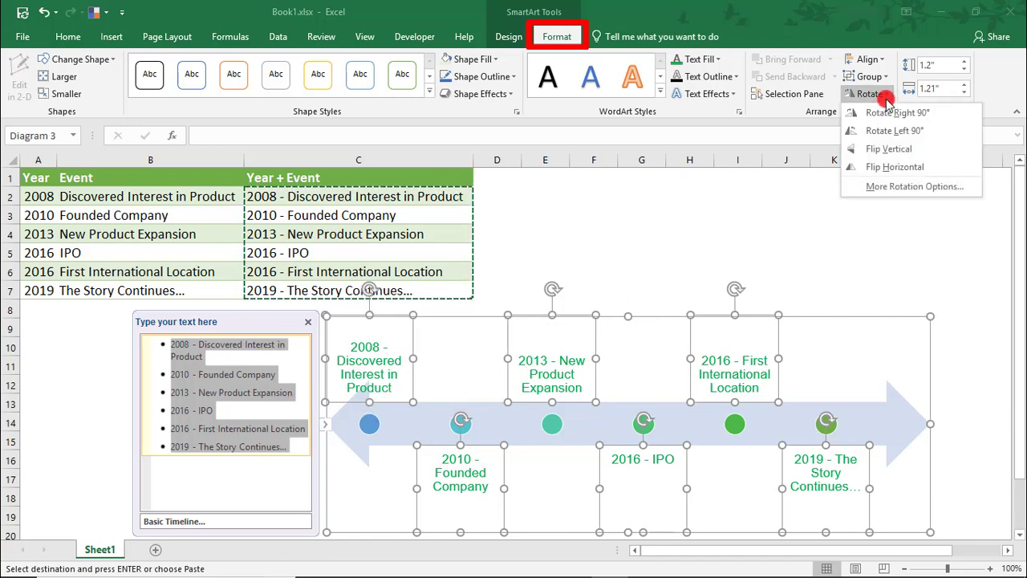
pyautogui.click(893, 185)
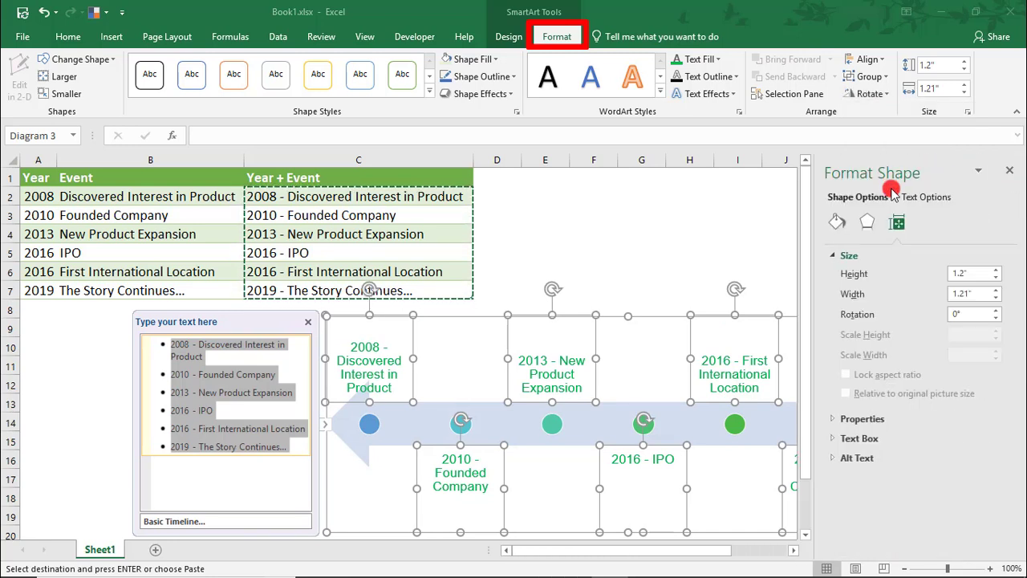
pyautogui.click(868, 228)
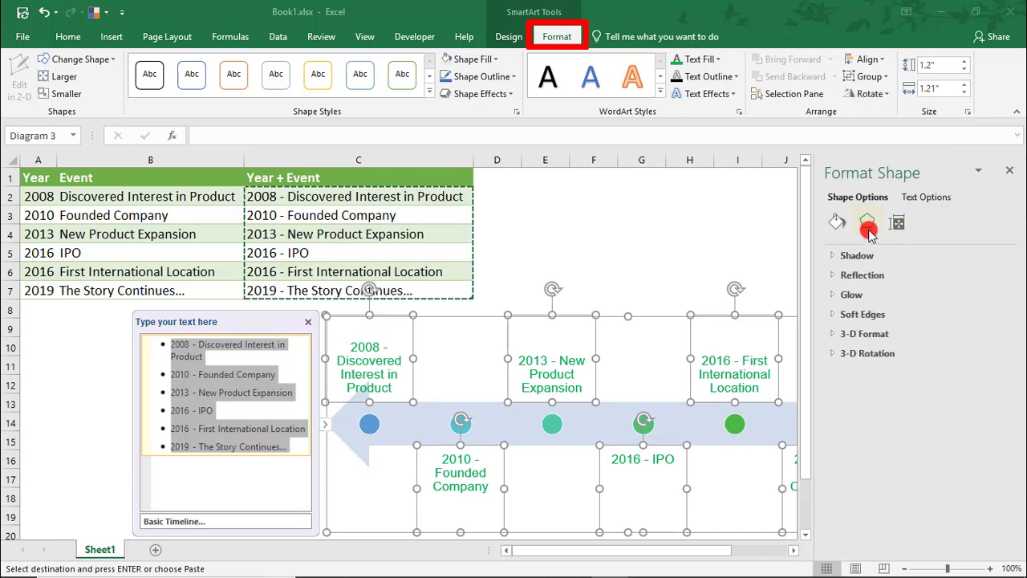
pyautogui.click(834, 353)
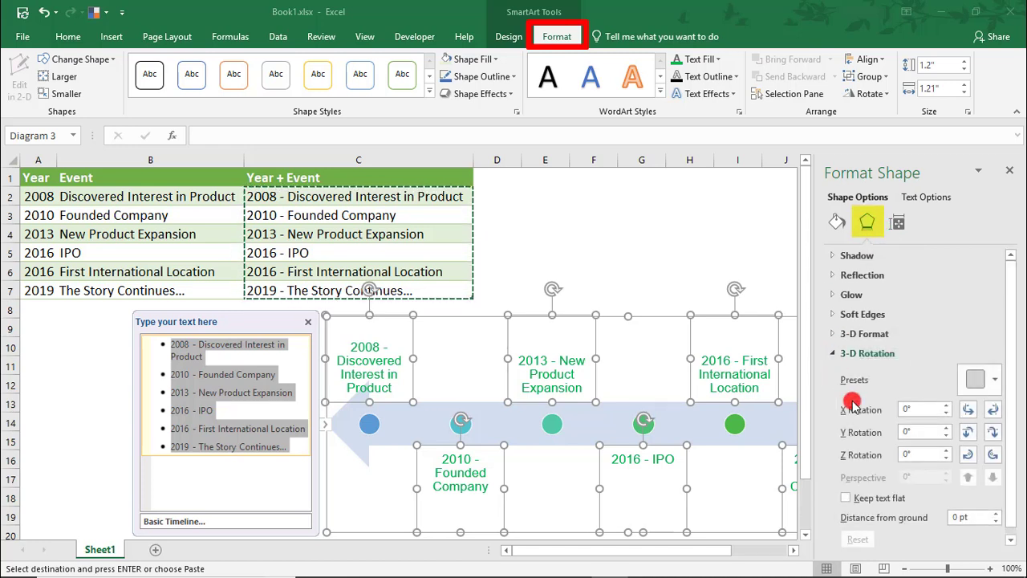
pyautogui.click(917, 455)
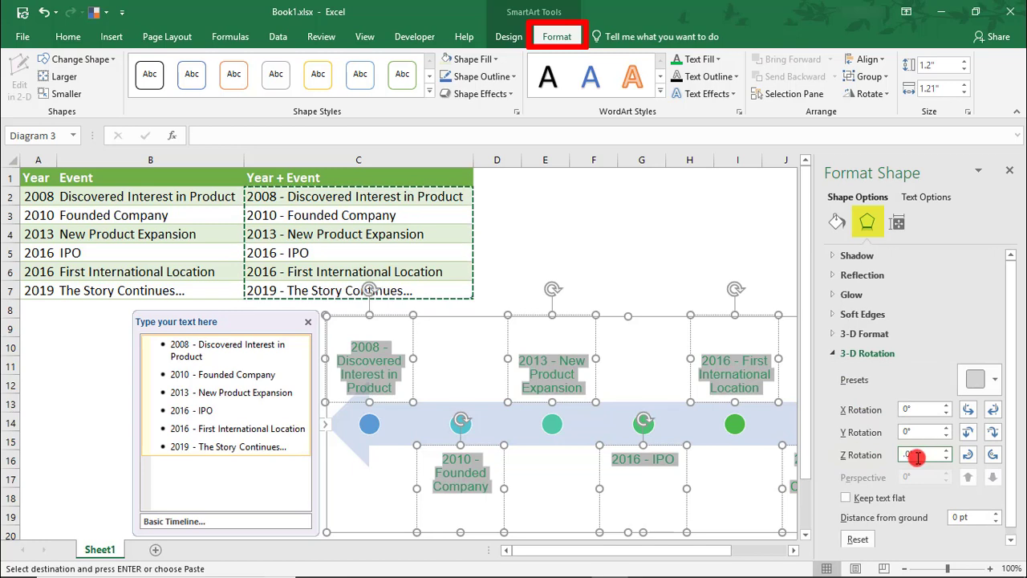
pyautogui.write('75')
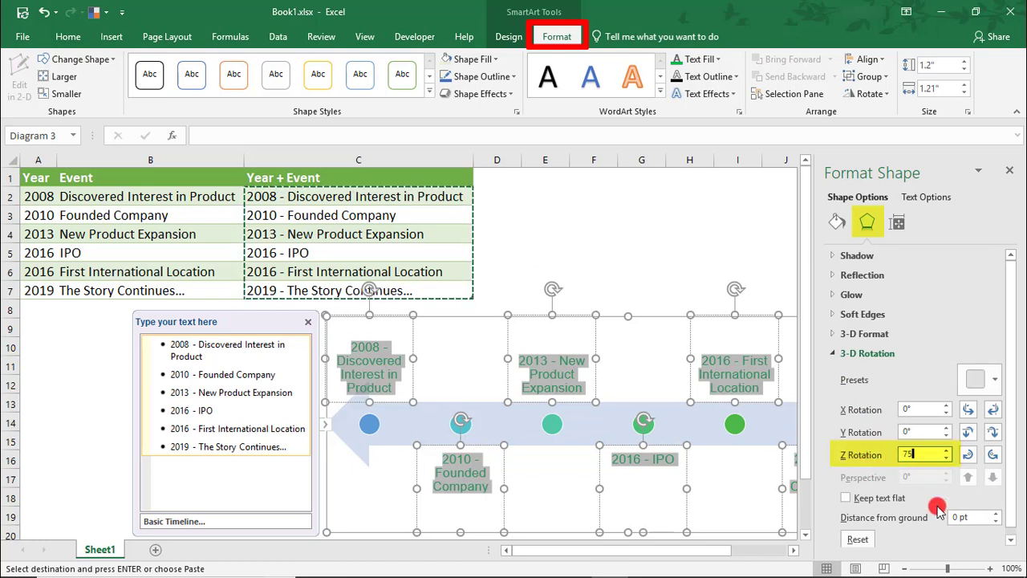
pyautogui.press('Tab')
pyautogui.scroll(-1, 938, 496)
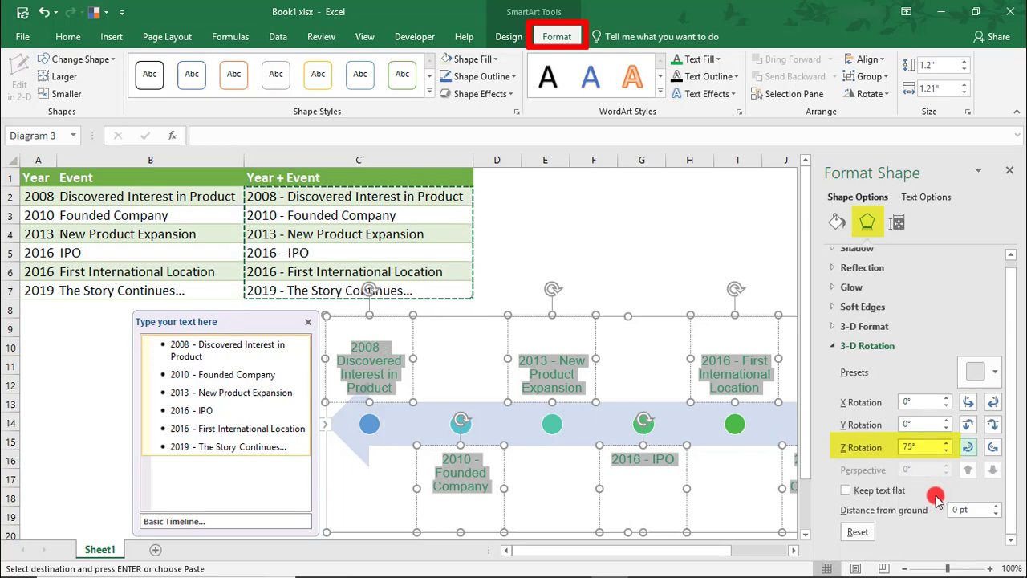
pyautogui.click(653, 284)
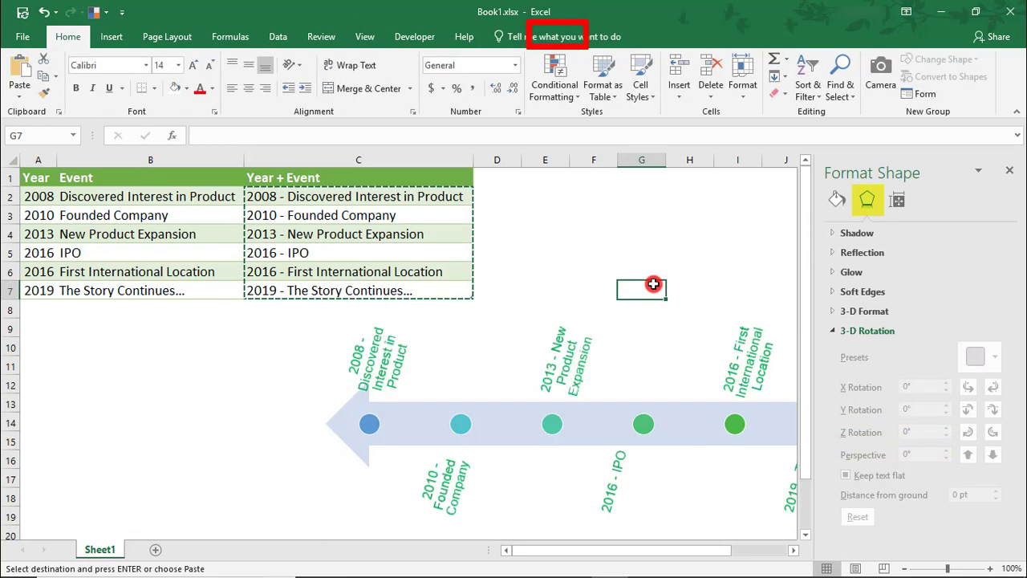
pyautogui.click(1010, 170)
pyautogui.press('Escape')
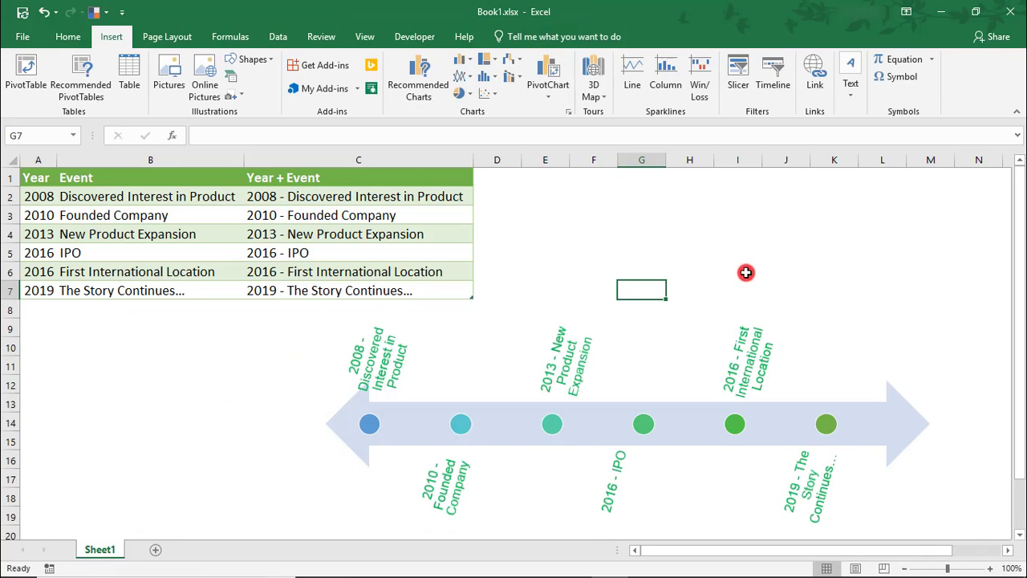
pyautogui.click(739, 357)
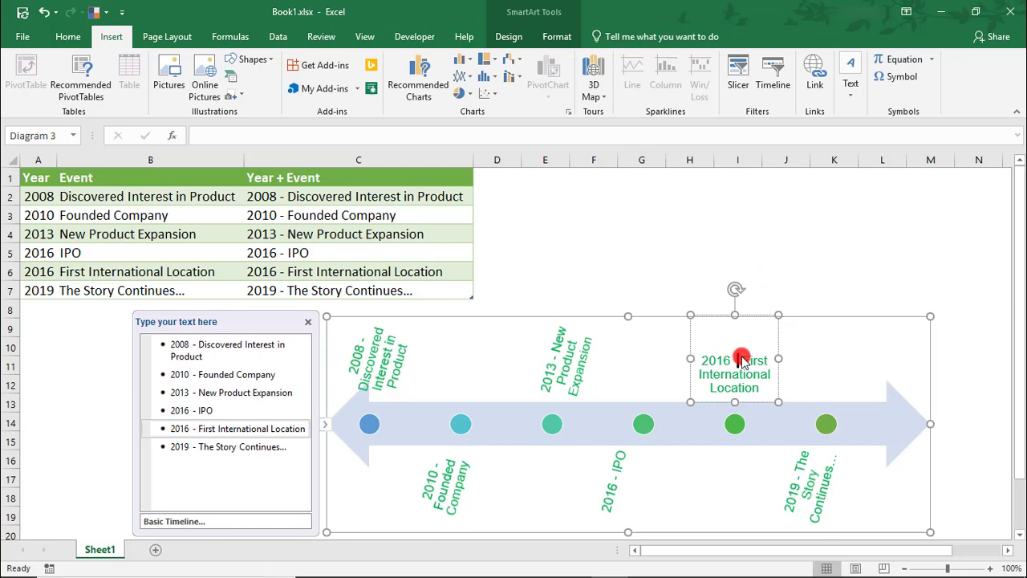
pyautogui.hotkey('ctrl', 'a')
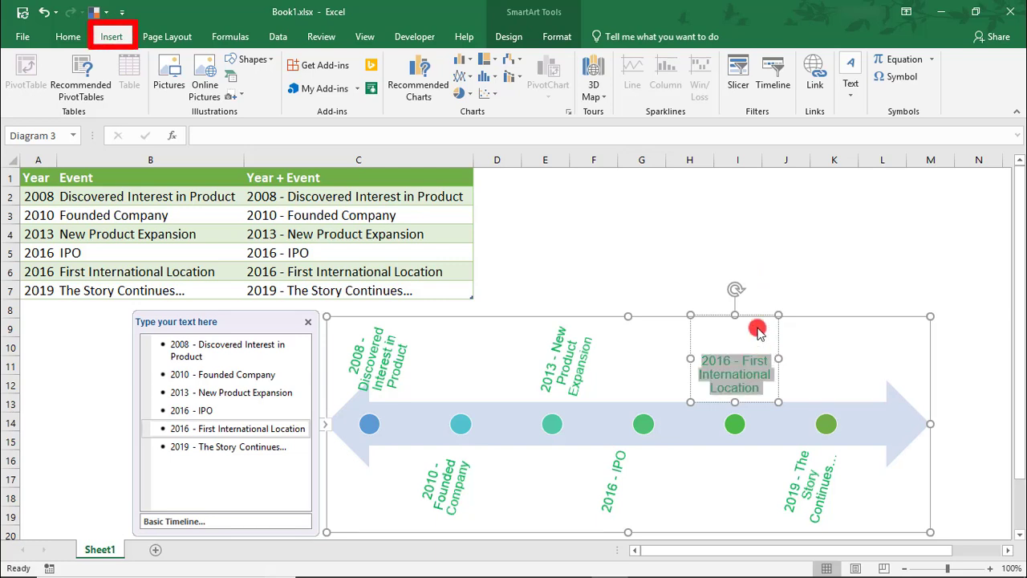
pyautogui.click(819, 86)
pyautogui.write('w')
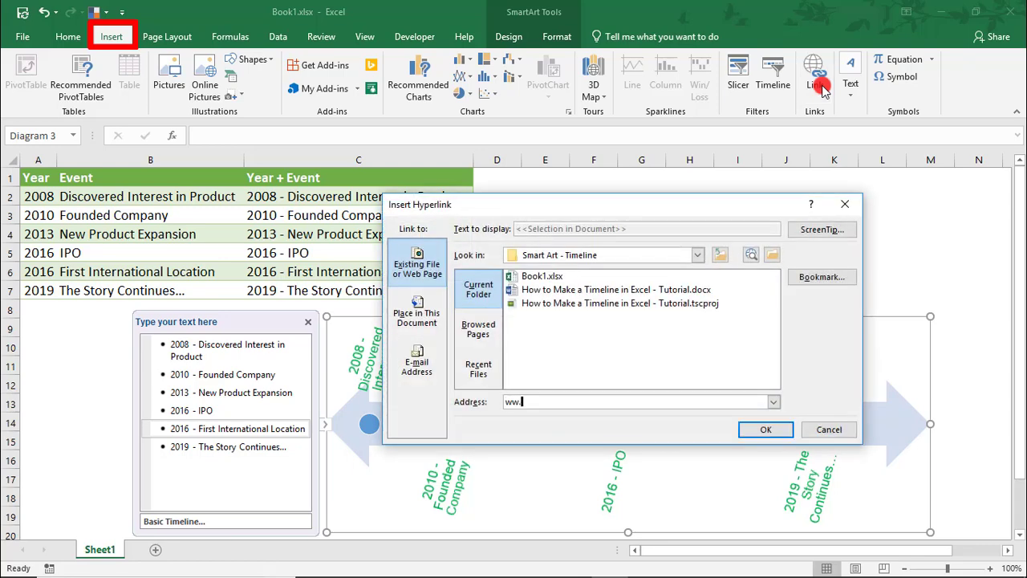
pyautogui.write('ww.')
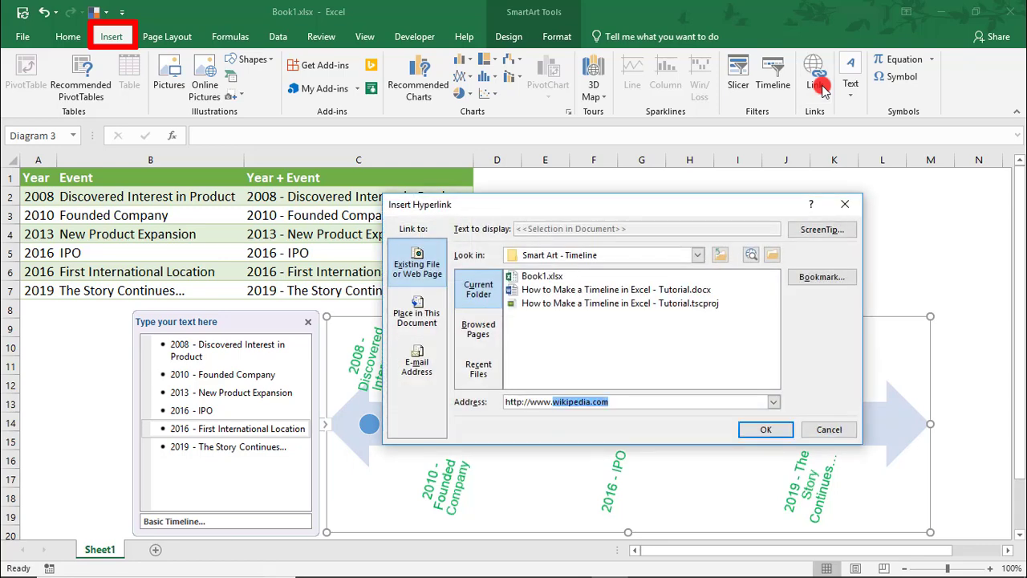
pyautogui.click(765, 429)
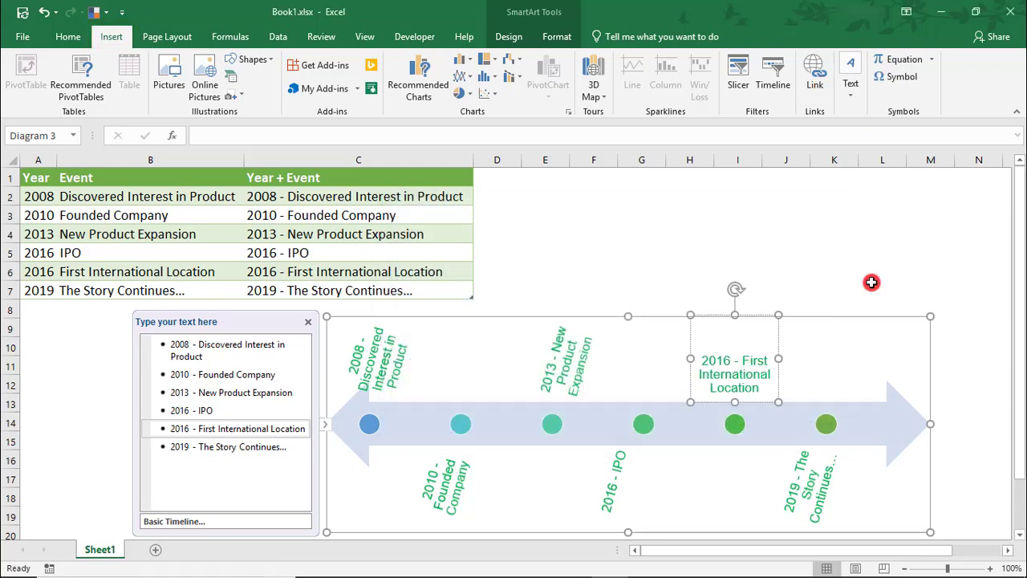